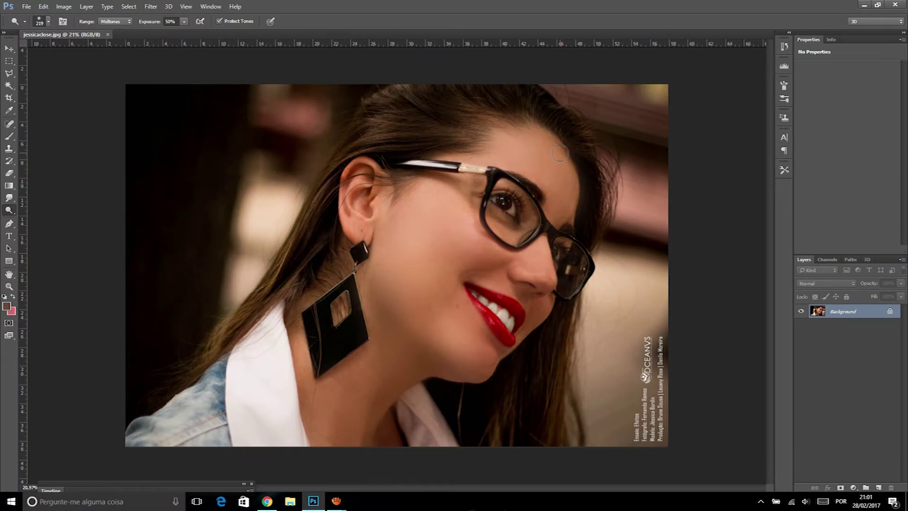
# Step: Switch to Chrome and browse the Estech EAD home page's course categories and offers
pyautogui.scroll(1, 564, 157)
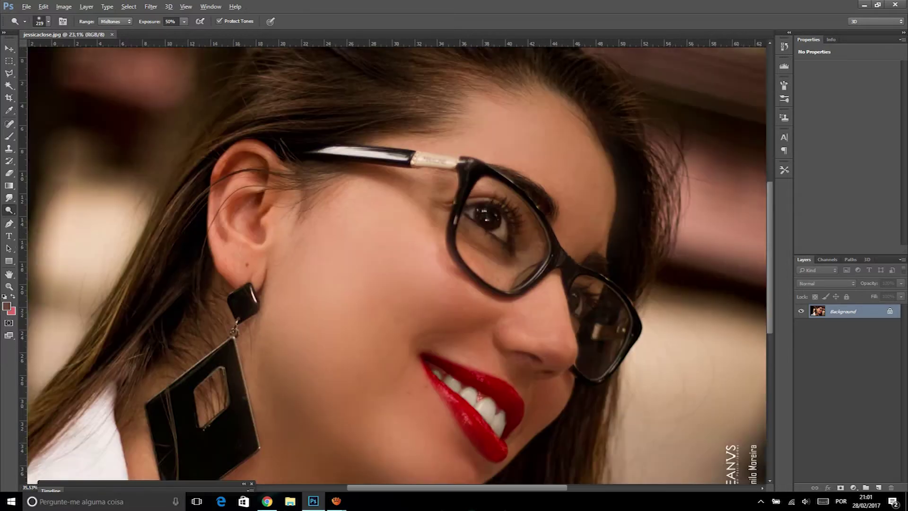
pyautogui.scroll(1, 564, 156)
pyautogui.scroll(1, 565, 156)
pyautogui.scroll(1, 564, 156)
pyautogui.keyDown('alt'); pyautogui.scroll(-1, 456, 205); pyautogui.keyUp('alt')
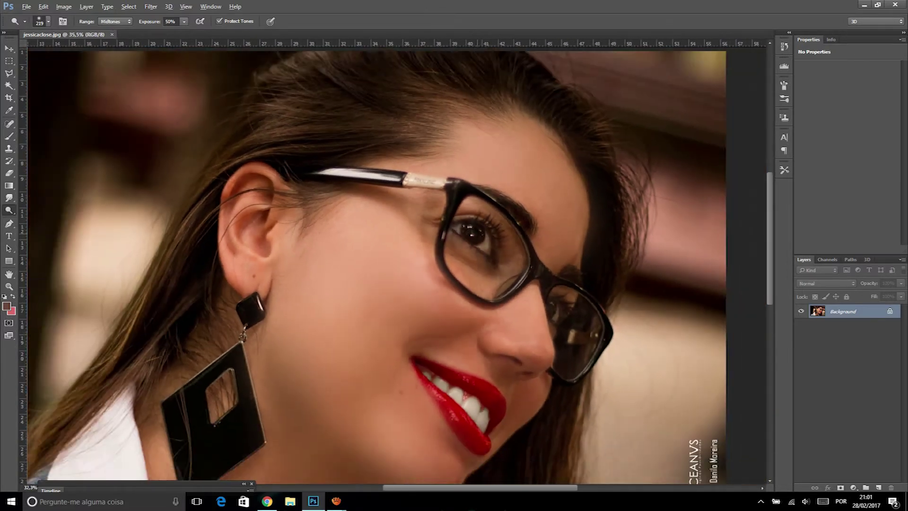
pyautogui.keyDown('alt'); pyautogui.scroll(-1, 457, 205); pyautogui.keyUp('alt')
pyautogui.click(267, 501)
pyautogui.moveTo(274, 151)
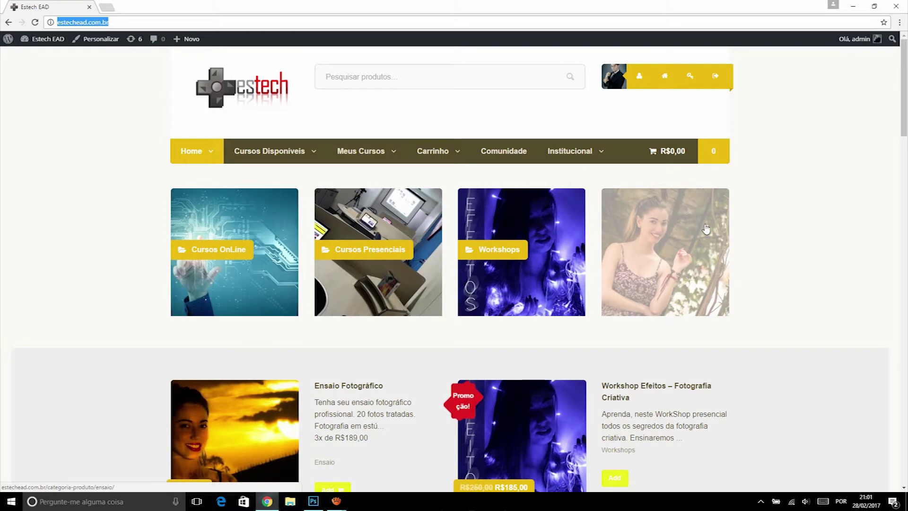
pyautogui.scroll(-1, 690, 194)
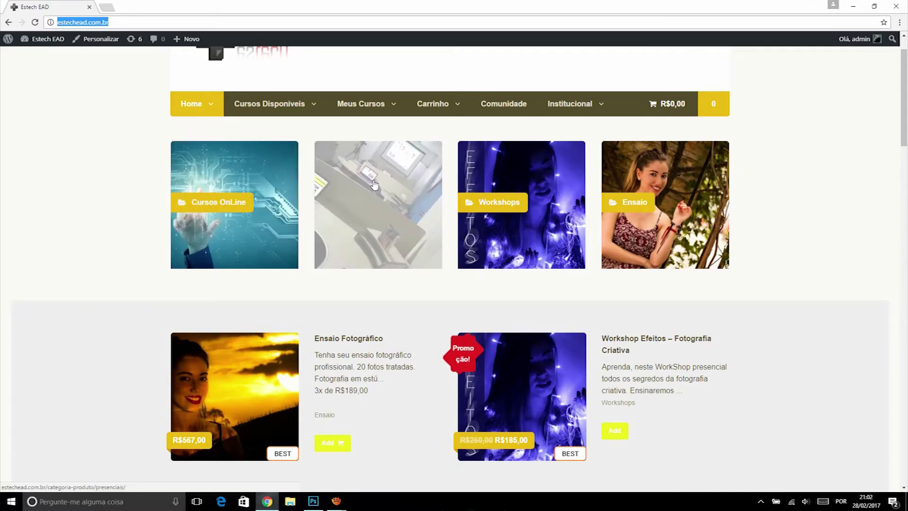
pyautogui.scroll(1, 373, 185)
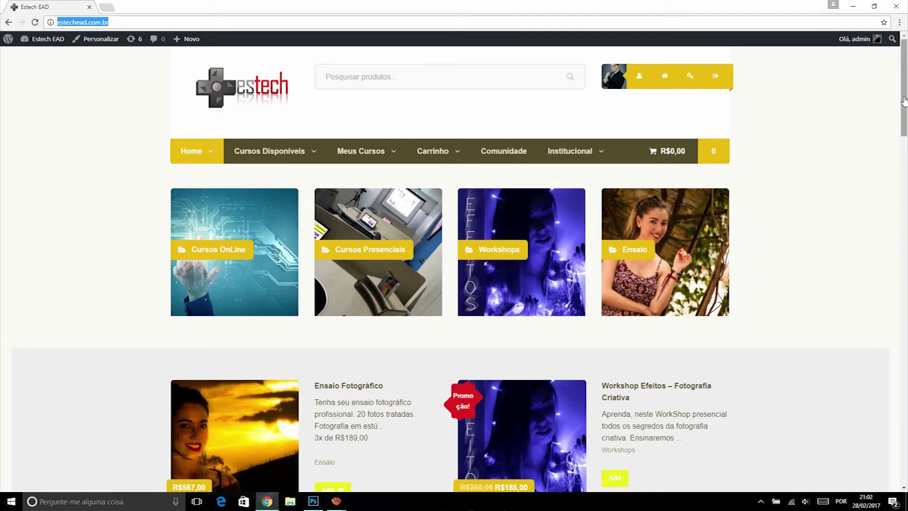
# Step: Finish scrolling the site and return to the jessicaclose.jpg portrait in Photoshop
pyautogui.moveTo(904, 105)
pyautogui.mouseDown()
pyautogui.moveTo(904, 350)
pyautogui.moveTo(904, 99)
pyautogui.mouseUp()
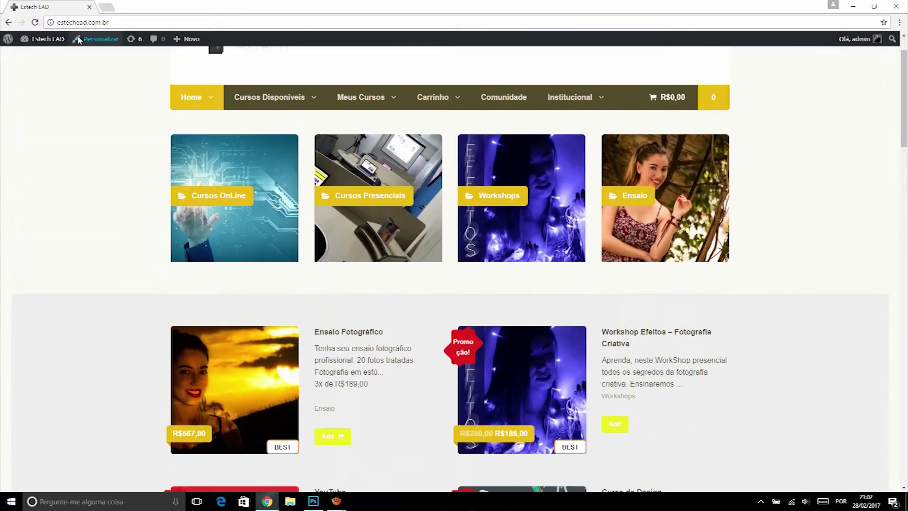
pyautogui.click(314, 500)
pyautogui.click(528, 239)
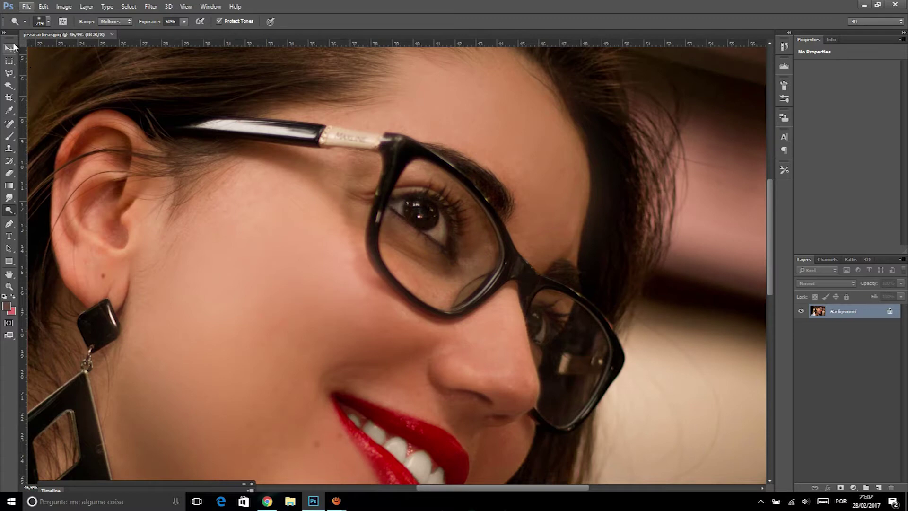
# Step: Try a Dodge Tool stroke across the cheek, then undo it
pyautogui.rightClick(9, 210)
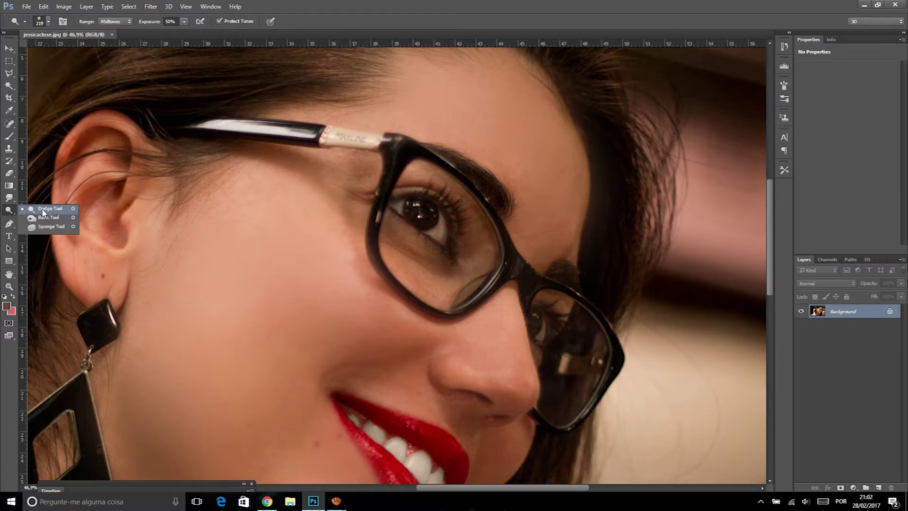
pyautogui.click(41, 208)
pyautogui.moveTo(223, 162)
pyautogui.mouseDown()
pyautogui.moveTo(220, 244)
pyautogui.moveTo(385, 384)
pyautogui.moveTo(335, 348)
pyautogui.mouseUp()
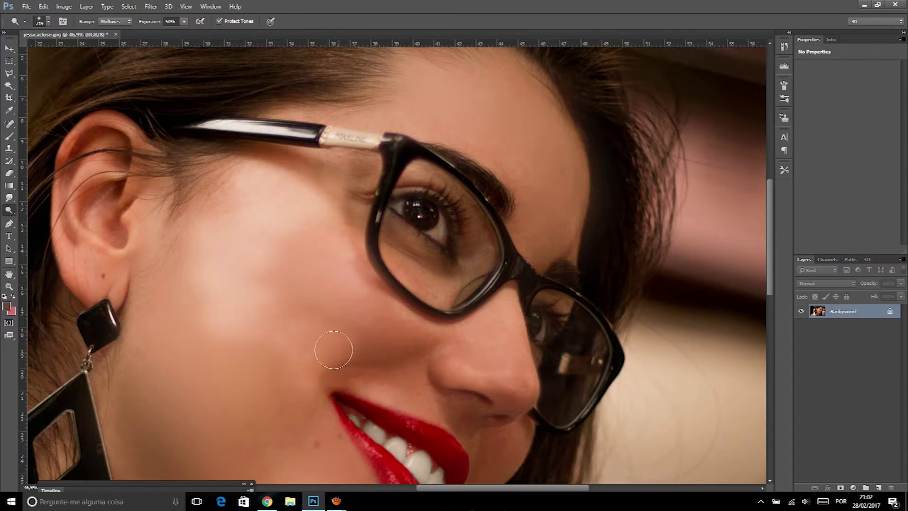
pyautogui.press('F12')
# Step: Try a Burn Tool stroke on the cheek, undo it, and return to Dodge with Midtones range
pyautogui.rightClick(8, 210)
pyautogui.click(47, 219)
pyautogui.moveTo(162, 182)
pyautogui.mouseDown()
pyautogui.moveTo(291, 359)
pyautogui.moveTo(308, 364)
pyautogui.mouseUp()
pyautogui.press('F12')
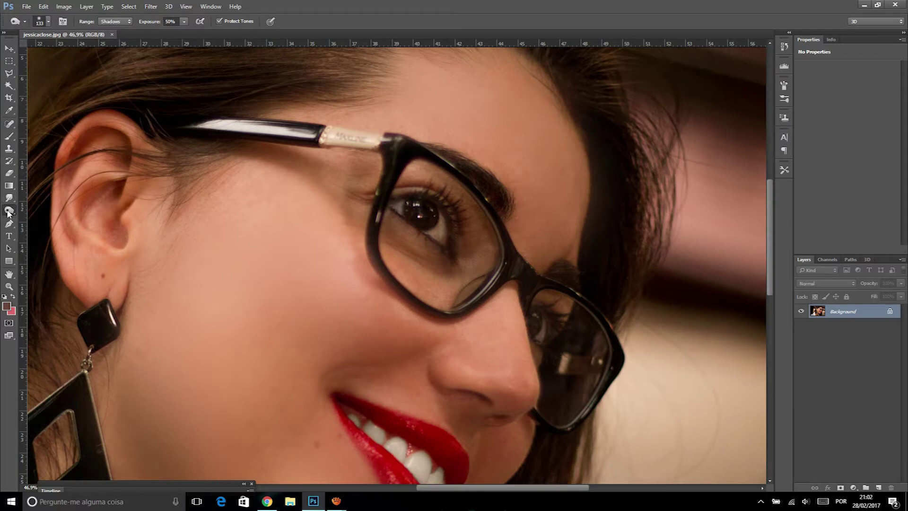
pyautogui.rightClick(8, 210)
pyautogui.click(43, 207)
# Step: Zoom into the eye and shrink the Dodge brush from 219 to 86 pixels
pyautogui.scroll(1, 468, 222)
pyautogui.scroll(2, 439, 218)
pyautogui.scroll(2, 421, 214)
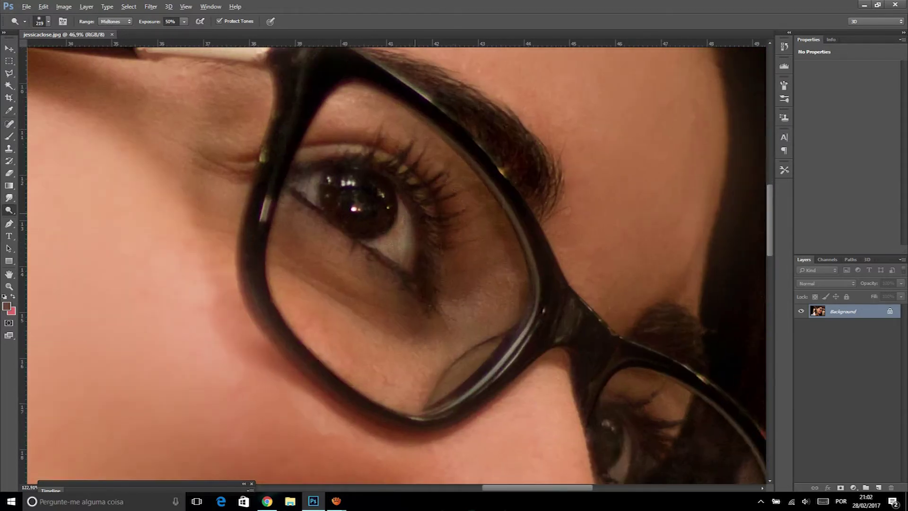
pyautogui.scroll(1, 421, 213)
pyautogui.click(48, 21)
pyautogui.moveTo(111, 40); pyautogui.dragTo(80, 39)
pyautogui.click(315, 179)
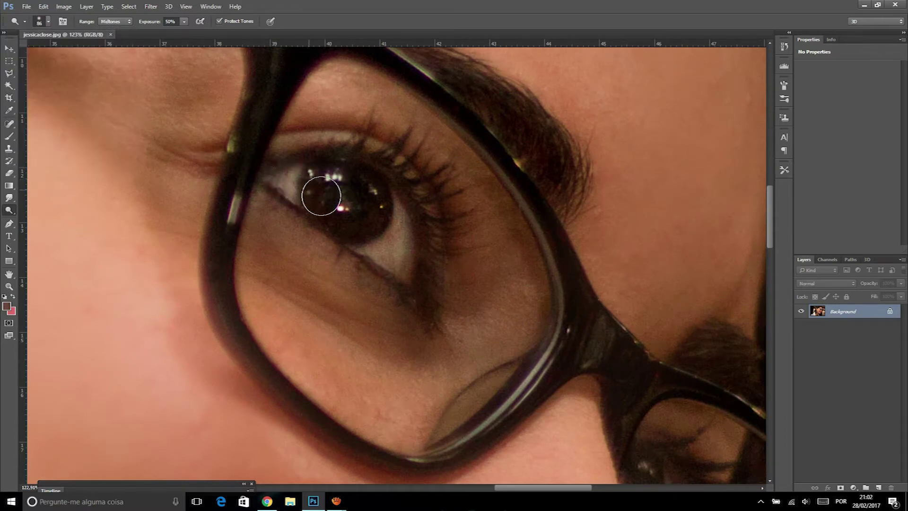
# Step: Dodge the eye white below the iris and the iris itself, then zoom back out
pyautogui.moveTo(393, 256); pyautogui.dragTo(403, 264)
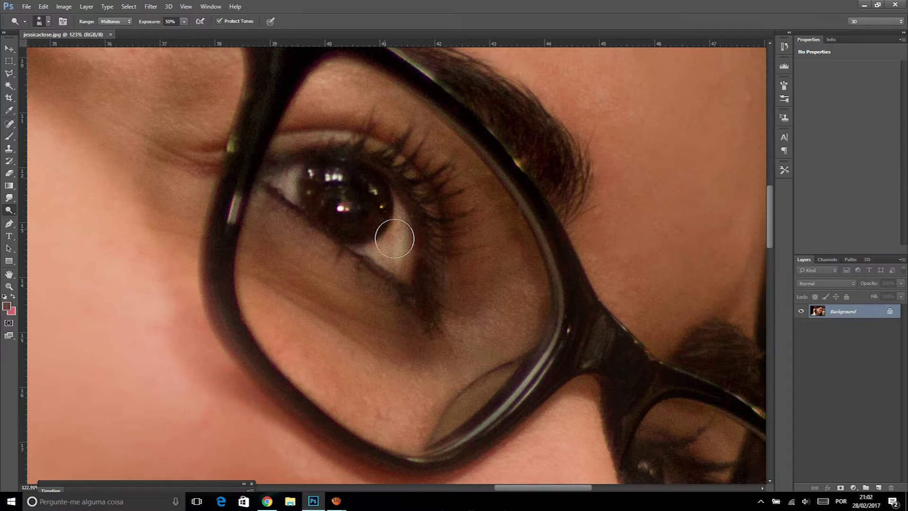
pyautogui.moveTo(289, 183); pyautogui.dragTo(314, 186)
pyautogui.scroll(-1, 315, 189)
pyautogui.scroll(-2, 326, 196)
pyautogui.scroll(-2, 327, 195)
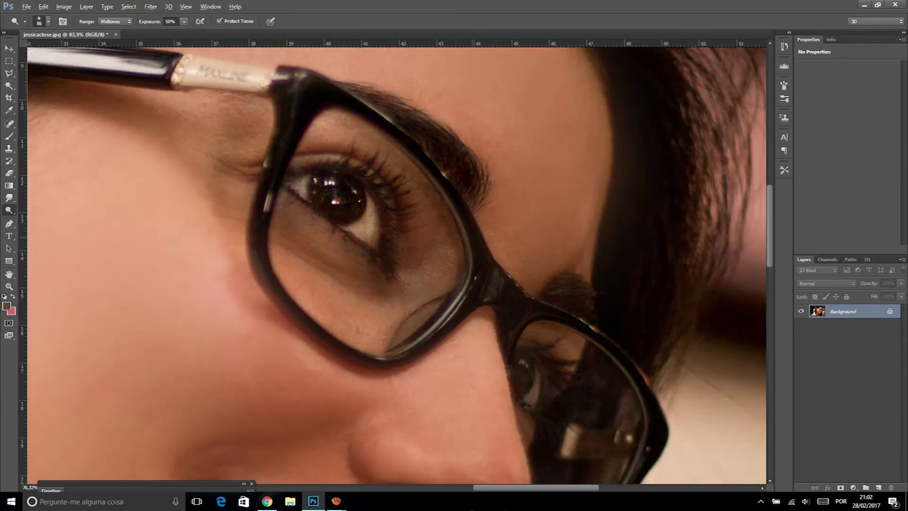
pyautogui.scroll(-2, 326, 195)
pyautogui.scroll(-1, 326, 195)
pyautogui.scroll(-2, 331, 194)
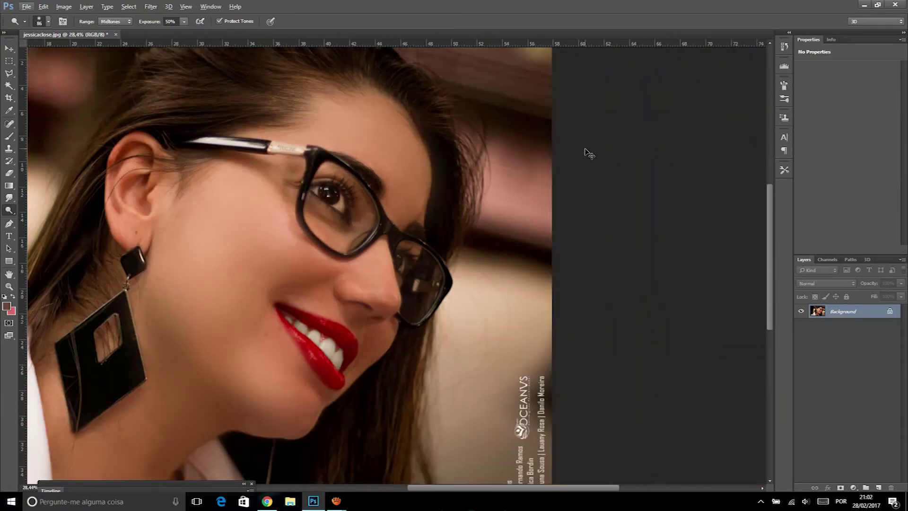
pyautogui.scroll(-1, 596, 147)
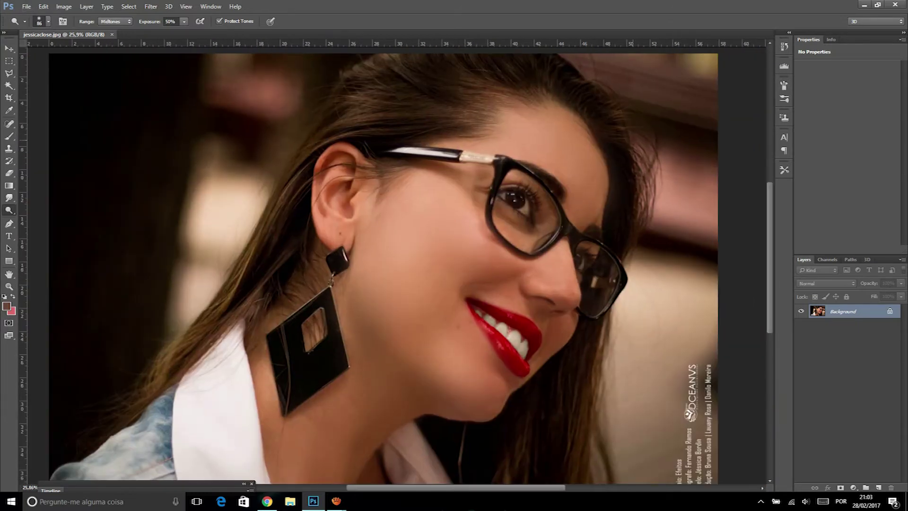
# Step: Undo the previous eye pass and lightly dodge the eye area again
pyautogui.hotkey('ctrl', 'z')
pyautogui.hotkey('ctrl', 'z')
pyautogui.hotkey('ctrl', 'z')
pyautogui.hotkey('ctrl', 'z')
pyautogui.press('Return')
pyautogui.moveTo(505, 194); pyautogui.dragTo(551, 185)
# Step: Zoom in on the eye, raise Dodge exposure to 52%, and brighten the iris further
pyautogui.scroll(8, 583, 194)
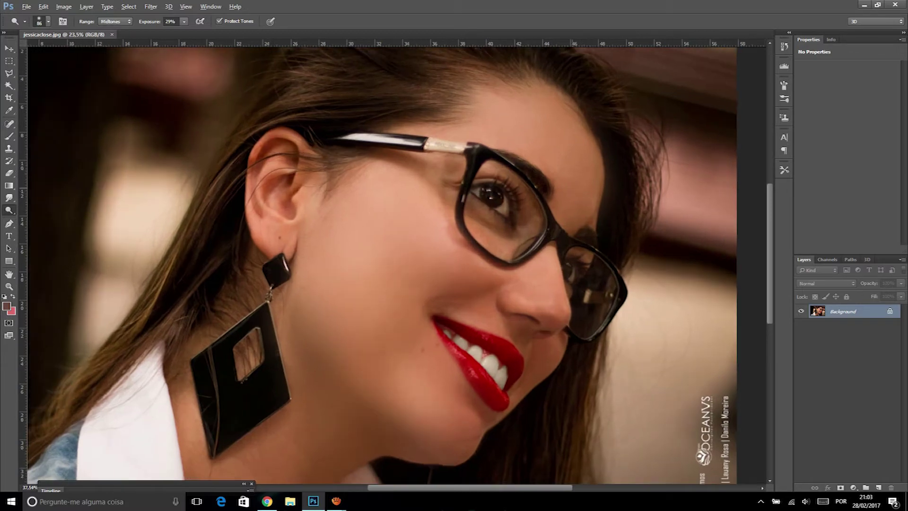
pyautogui.scroll(2, 482, 233)
pyautogui.scroll(2, 454, 229)
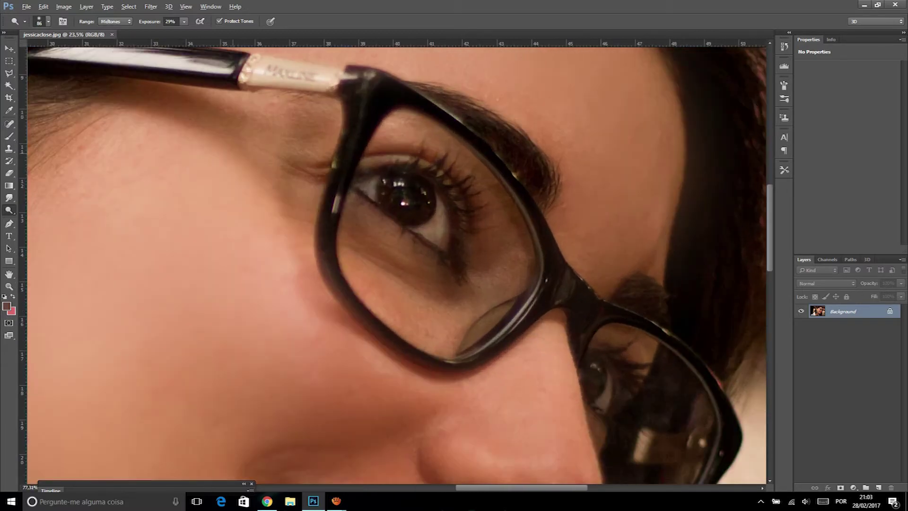
pyautogui.scroll(1, 428, 218)
pyautogui.scroll(2, 421, 209)
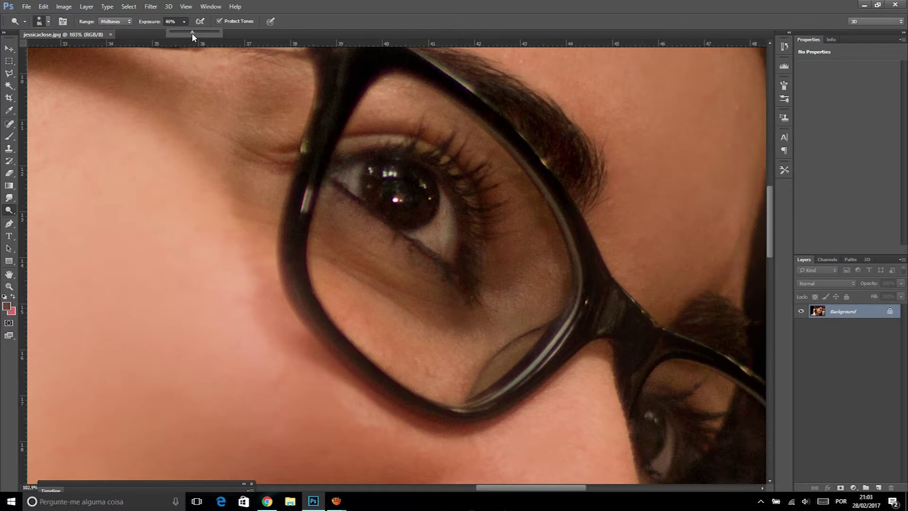
pyautogui.moveTo(194, 33); pyautogui.dragTo(197, 33)
pyautogui.click(402, 183)
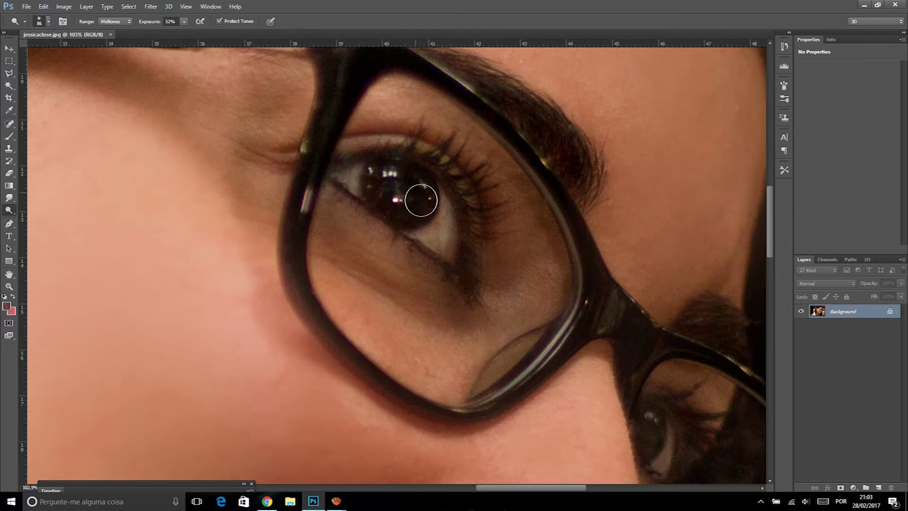
pyautogui.moveTo(422, 203)
pyautogui.mouseDown()
pyautogui.moveTo(400, 202)
pyautogui.moveTo(381, 182)
pyautogui.moveTo(392, 197)
pyautogui.moveTo(420, 187)
pyautogui.moveTo(385, 178)
pyautogui.moveTo(421, 201)
pyautogui.moveTo(387, 172)
pyautogui.moveTo(399, 198)
pyautogui.moveTo(417, 186)
pyautogui.moveTo(391, 186)
pyautogui.moveTo(384, 176)
pyautogui.moveTo(415, 192)
pyautogui.moveTo(405, 205)
pyautogui.moveTo(420, 186)
pyautogui.moveTo(393, 199)
pyautogui.moveTo(377, 170)
pyautogui.moveTo(422, 191)
pyautogui.moveTo(402, 191)
pyautogui.moveTo(407, 183)
pyautogui.moveTo(426, 209)
pyautogui.mouseUp()
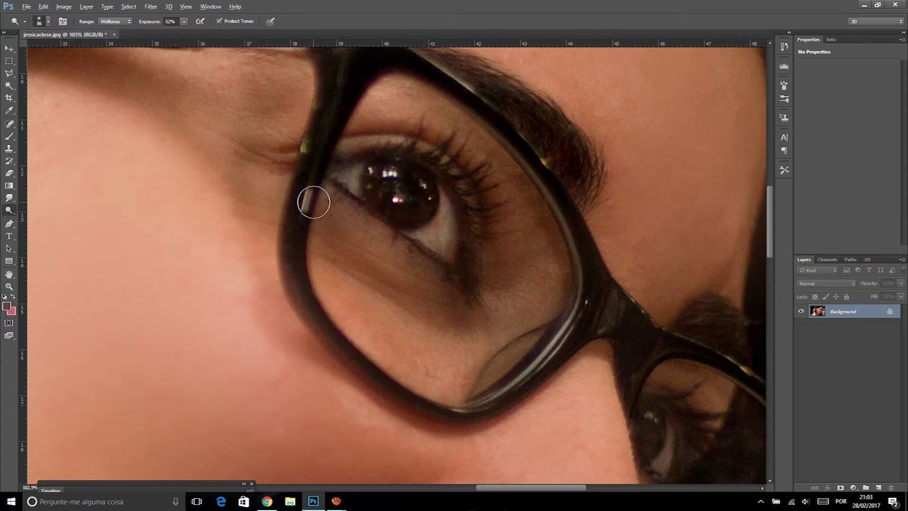
# Step: Zoom back out and undo the last iris brightening
pyautogui.scroll(-1, 312, 198)
pyautogui.scroll(-1, 329, 193)
pyautogui.scroll(-1, 329, 193)
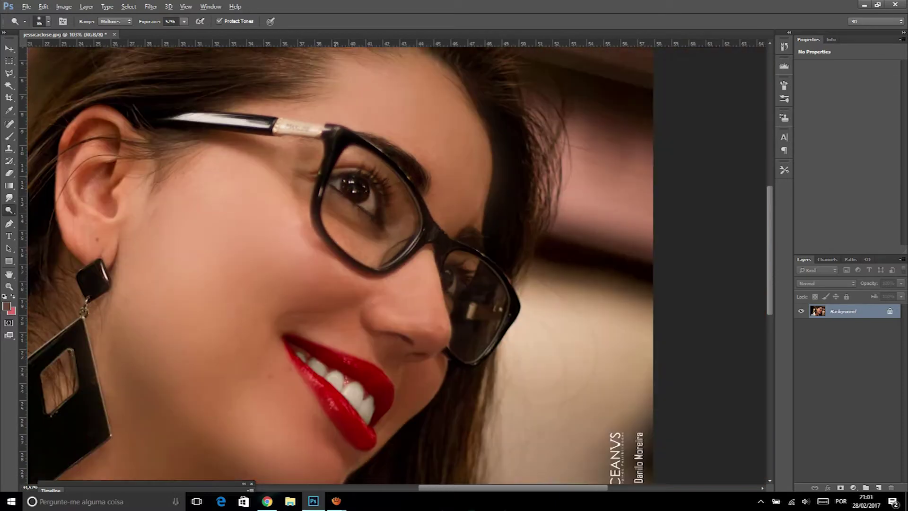
pyautogui.scroll(-2, 329, 193)
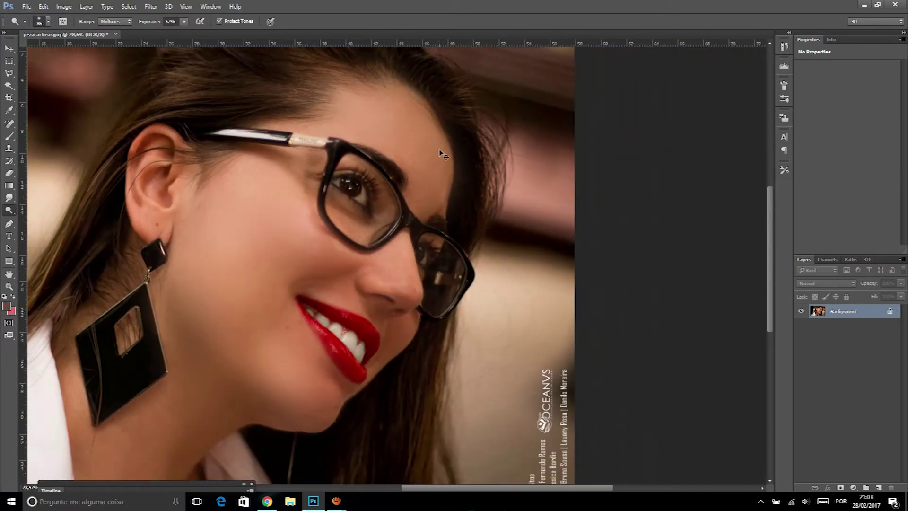
pyautogui.scroll(-1, 443, 155)
pyautogui.scroll(-1, 498, 201)
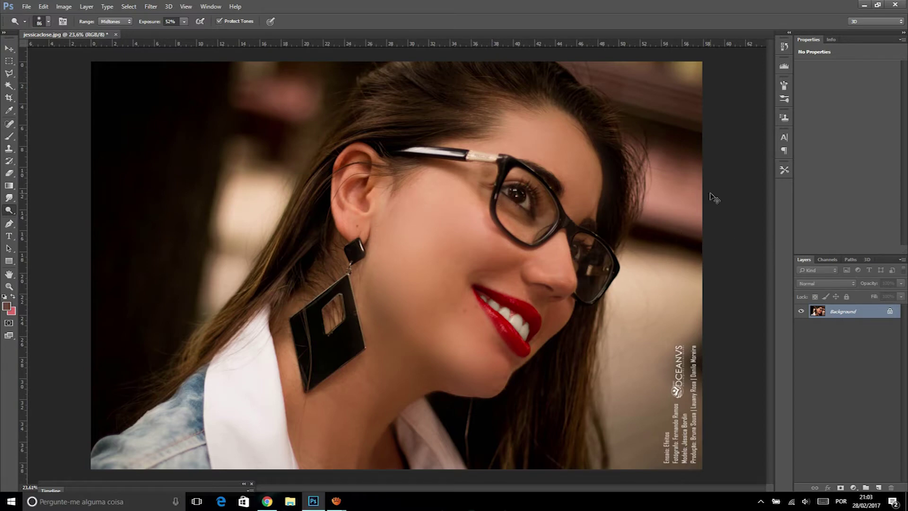
pyautogui.hotkey('ctrl', 'z')
pyautogui.hotkey('ctrl', 'z')
# Step: Brighten the iris once more and add a Levels adjustment layer, Levels 1
pyautogui.click(519, 192)
pyautogui.click(853, 487)
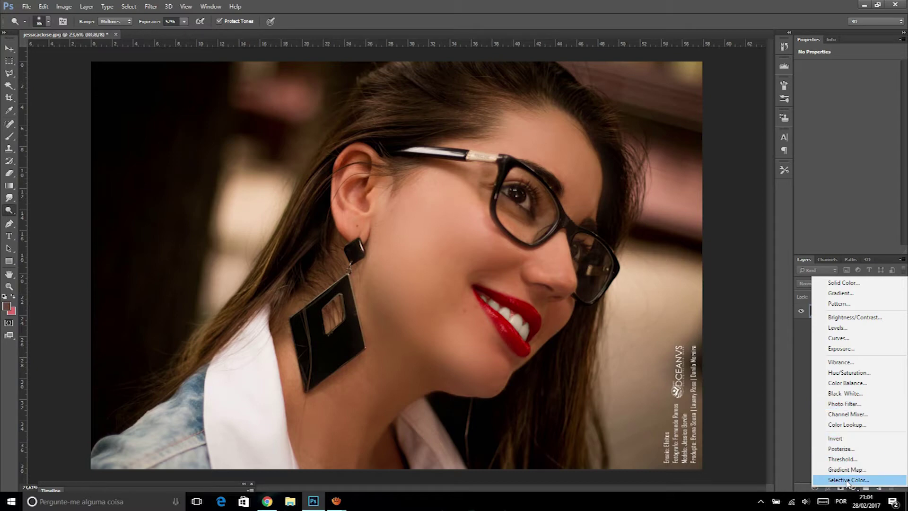
pyautogui.click(852, 485)
pyautogui.click(853, 487)
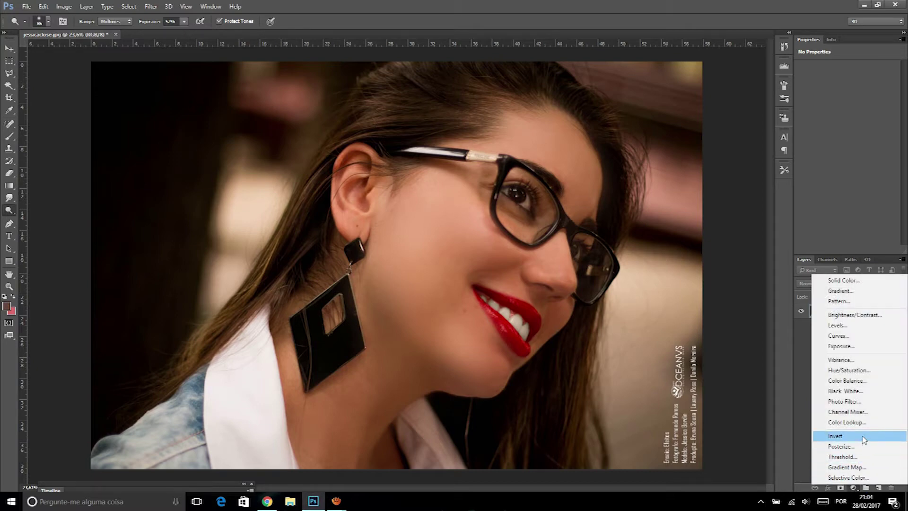
pyautogui.click(840, 326)
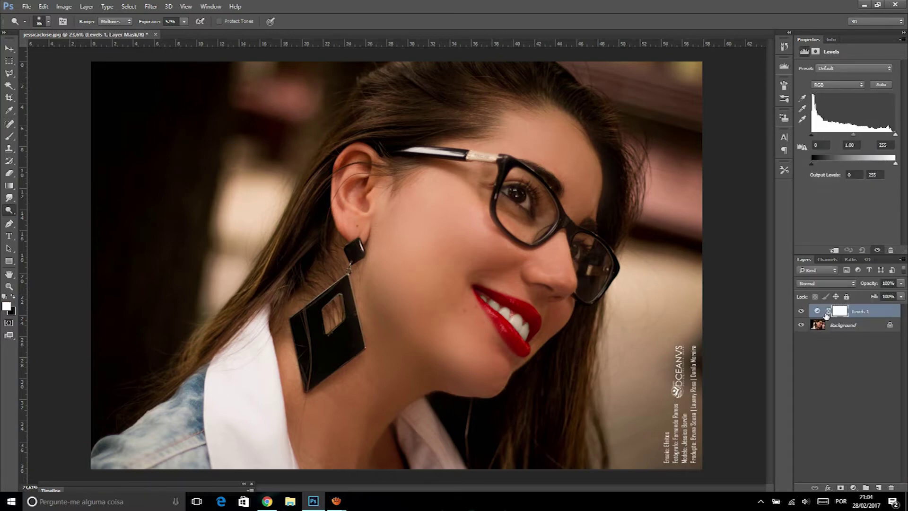
# Step: Set the Levels 1 blend mode to Screen and select its layer mask
pyautogui.click(805, 284)
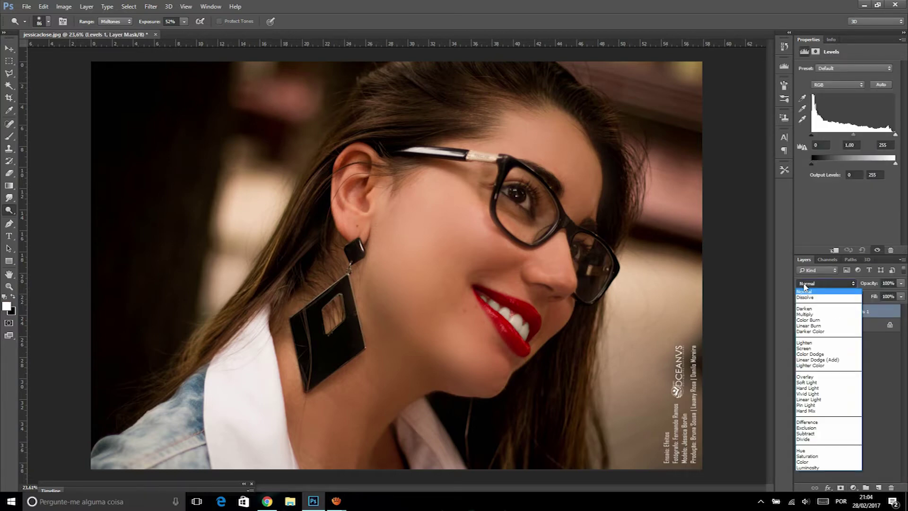
pyautogui.click(809, 348)
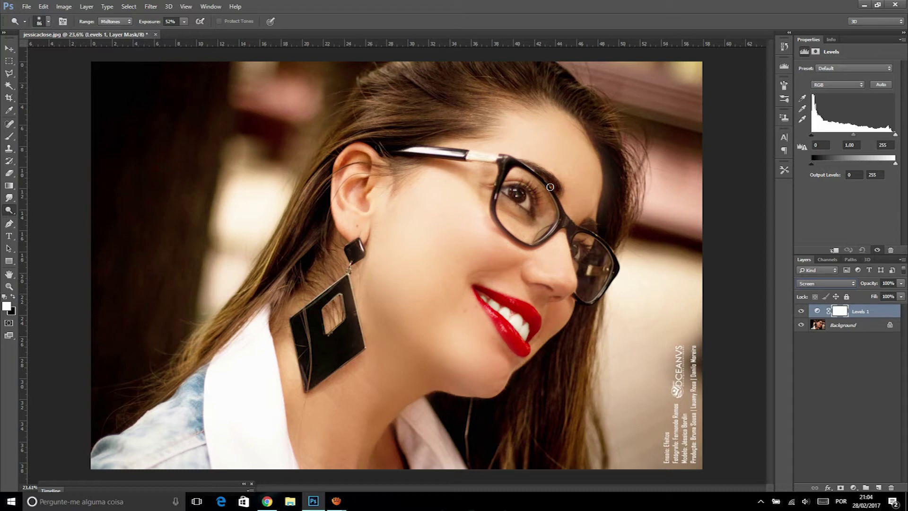
pyautogui.click(839, 311)
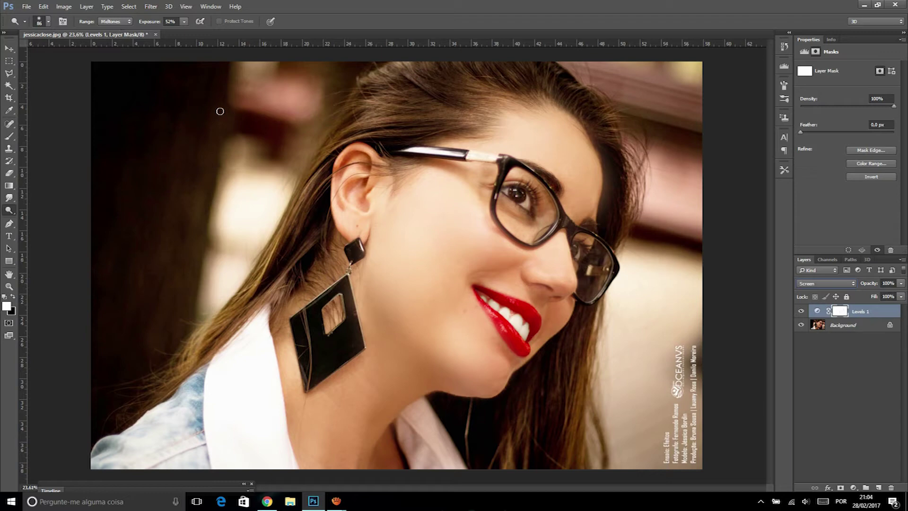
# Step: Fill the Levels 1 mask with black 000000 via Edit > Fill, then toggle the layer to compare
pyautogui.click(43, 6)
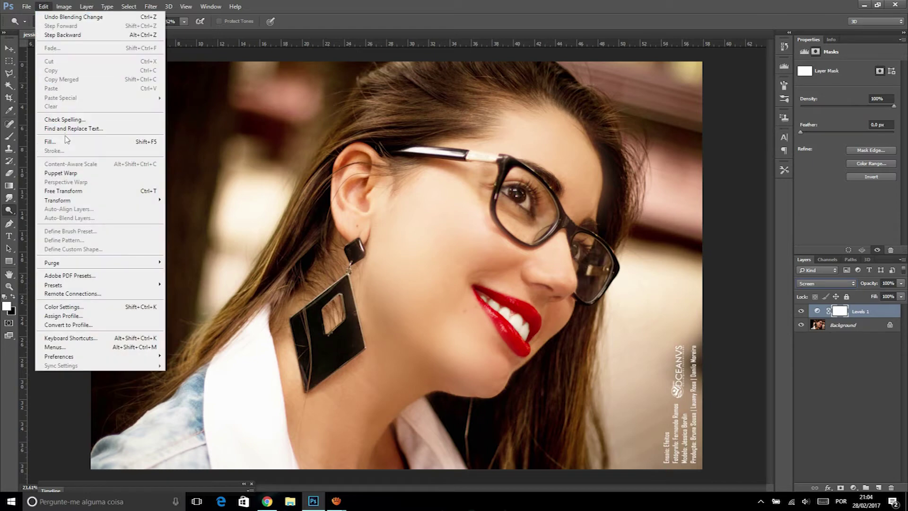
pyautogui.click(67, 142)
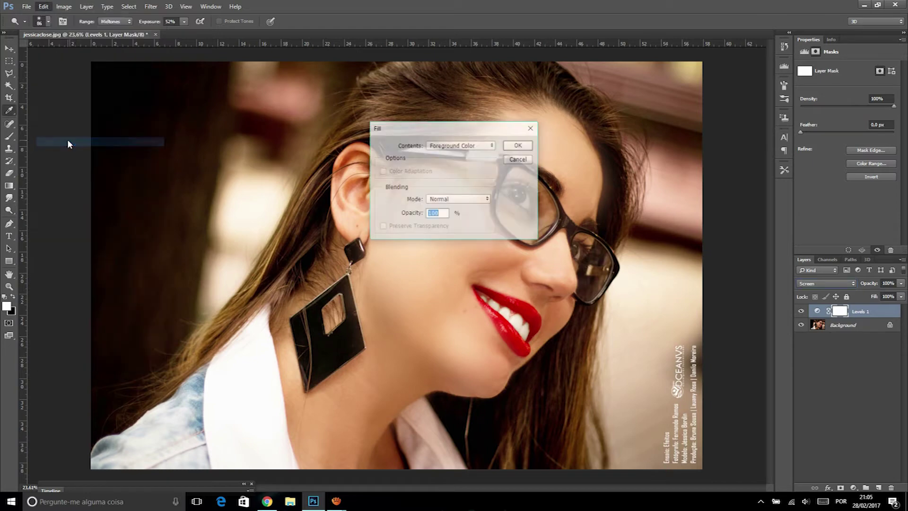
pyautogui.click(469, 145)
pyautogui.click(450, 163)
pyautogui.moveTo(741, 298); pyautogui.dragTo(794, 425)
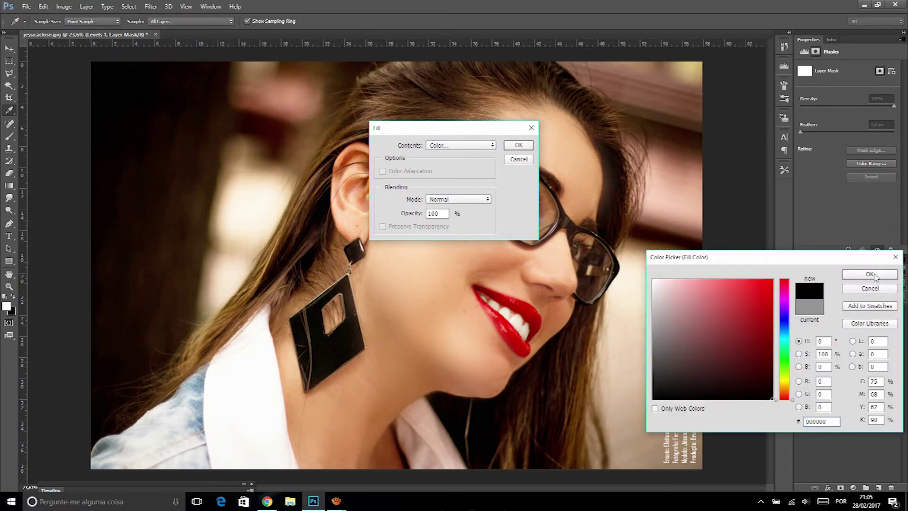
pyautogui.click(870, 274)
pyautogui.click(518, 145)
pyautogui.press('o')
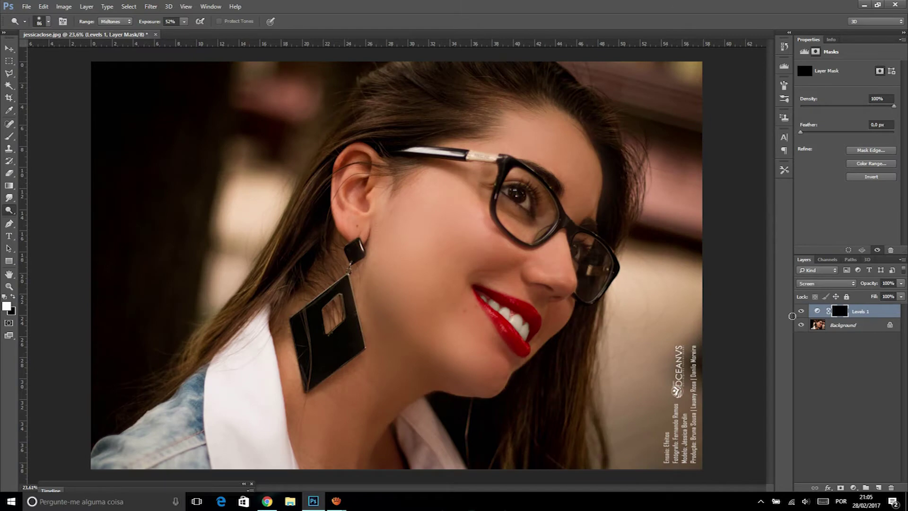
pyautogui.click(801, 312)
pyautogui.click(802, 311)
# Step: Zoom into the eye and paint white over the iris on the mask with an enlarged Brush
pyautogui.scroll(2, 558, 184)
pyautogui.scroll(2, 570, 190)
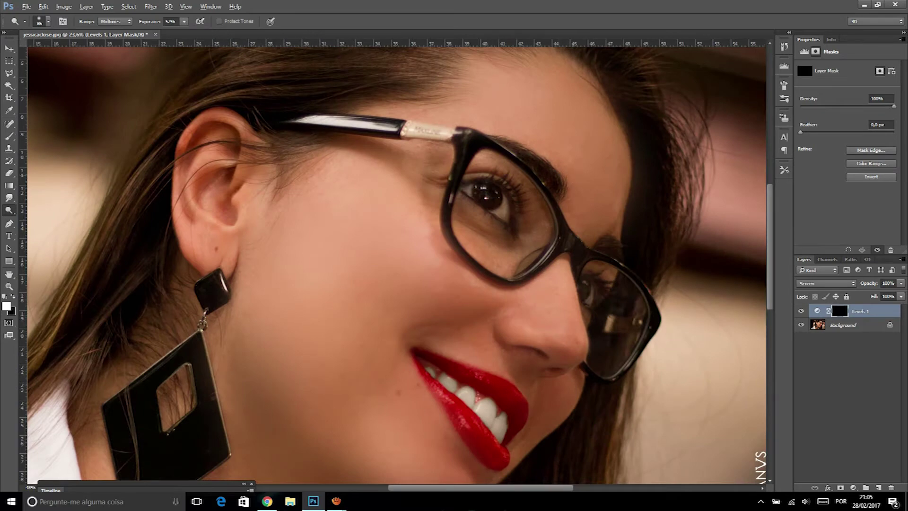
pyautogui.scroll(6, 570, 189)
pyautogui.click(9, 137)
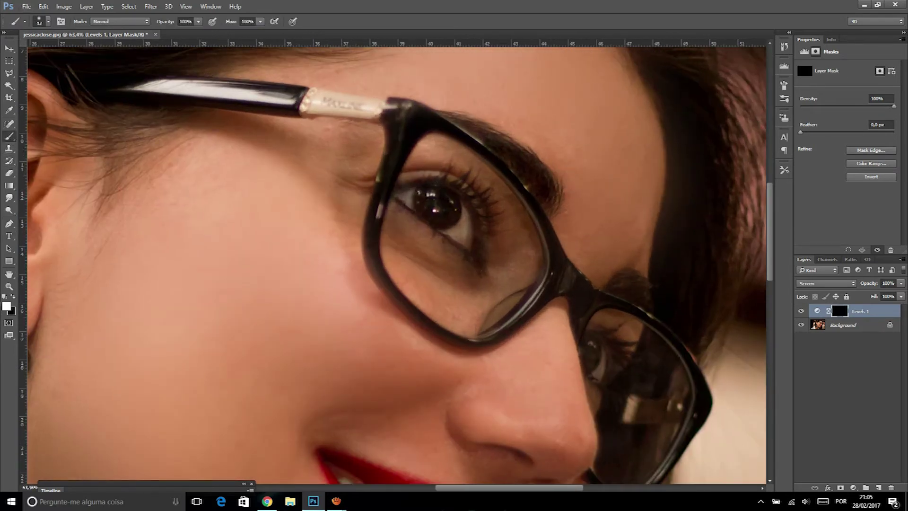
pyautogui.click(7, 306)
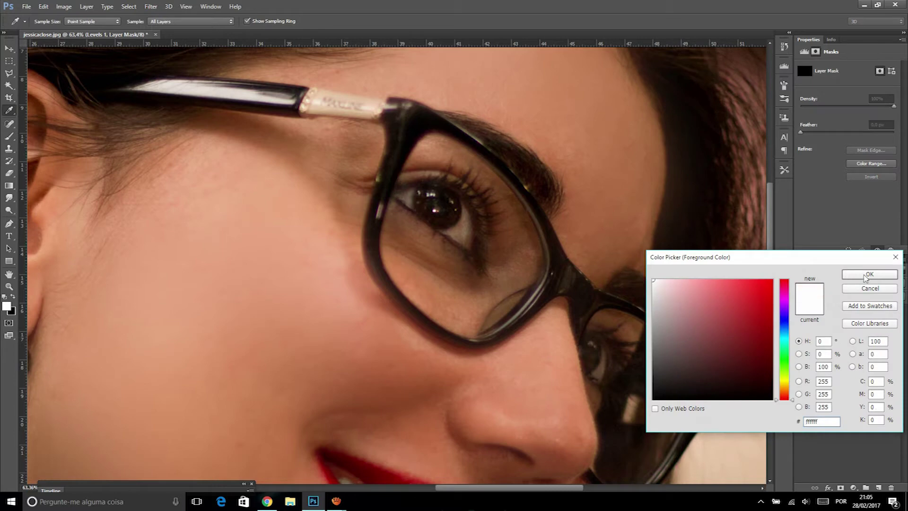
pyautogui.click(869, 274)
pyautogui.moveTo(57, 49); pyautogui.dragTo(70, 51)
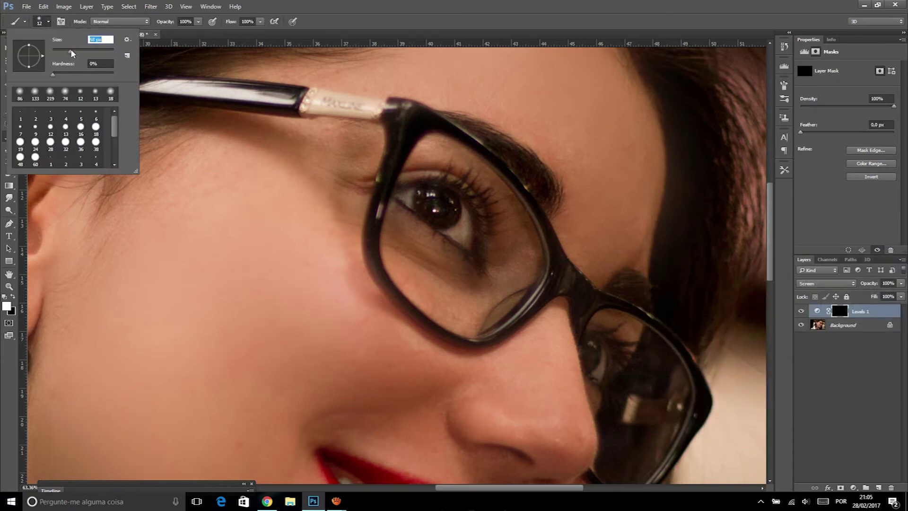
pyautogui.press('Return')
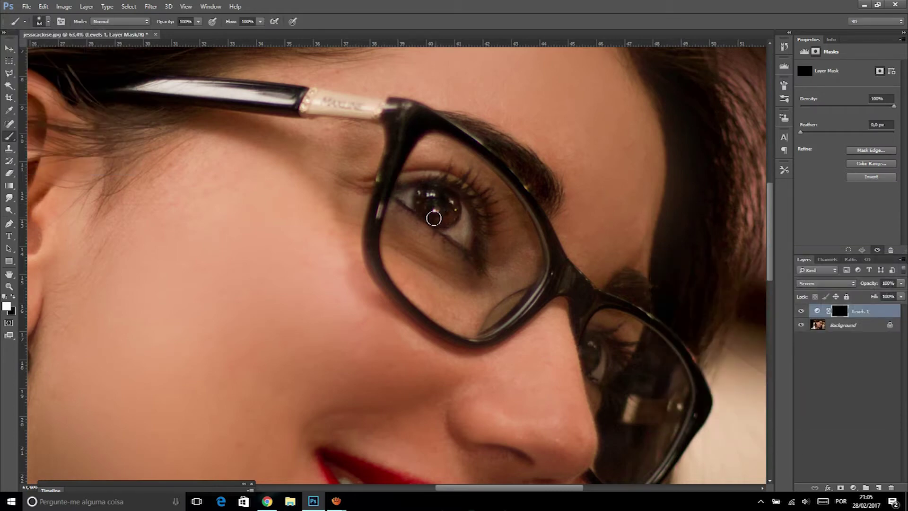
pyautogui.moveTo(424, 210)
pyautogui.mouseDown()
pyautogui.moveTo(429, 196)
pyautogui.moveTo(450, 203)
pyautogui.mouseUp()
# Step: Paint white over the lower eyelid, eye white and inner eye corner
pyautogui.scroll(-5, 462, 194)
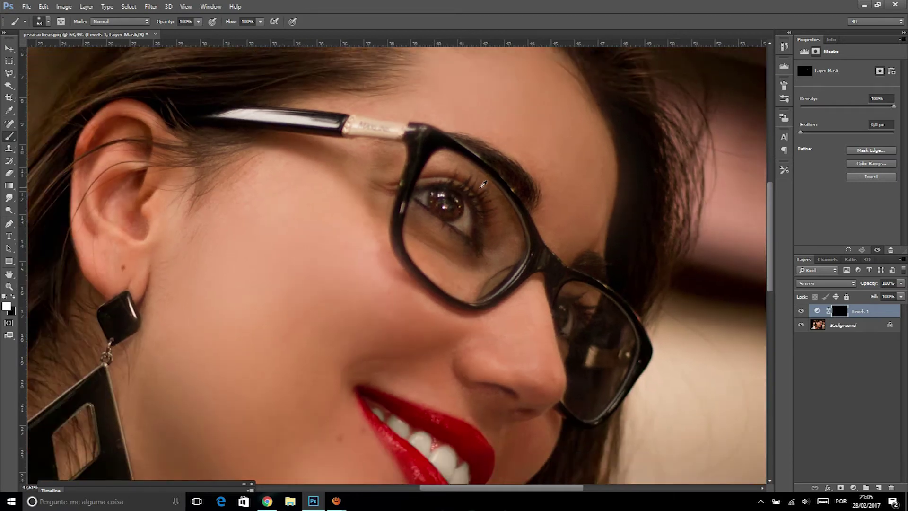
pyautogui.scroll(2, 470, 201)
pyautogui.scroll(2, 470, 201)
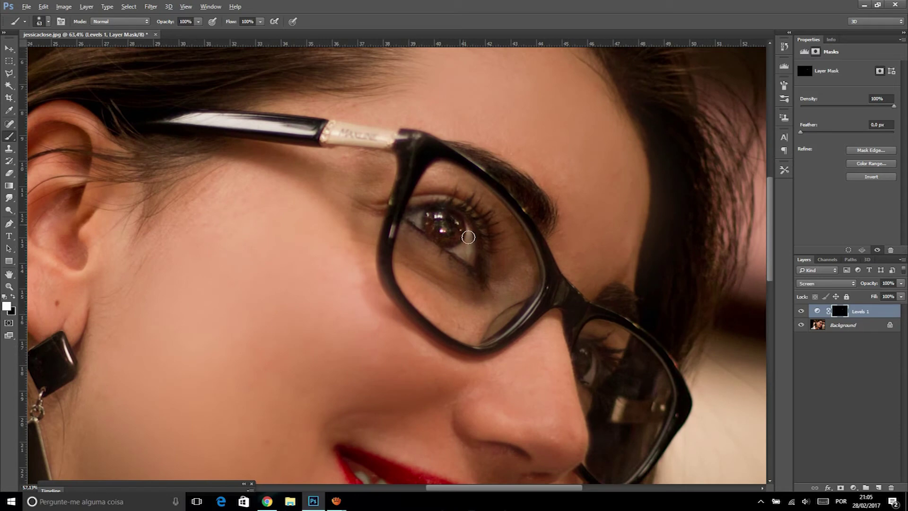
pyautogui.moveTo(471, 253); pyautogui.dragTo(441, 236)
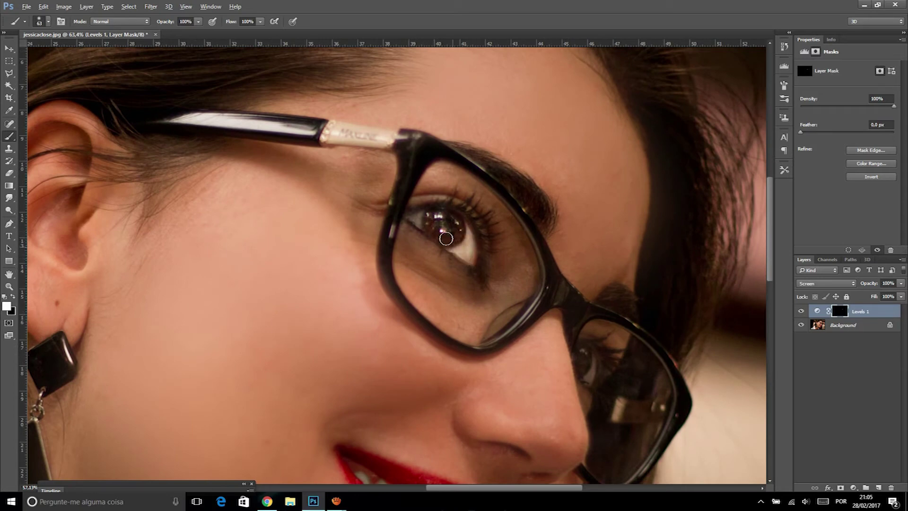
pyautogui.moveTo(426, 221)
pyautogui.mouseDown()
pyautogui.moveTo(413, 216)
pyautogui.moveTo(441, 219)
pyautogui.mouseUp()
# Step: Paint black around the eye to hide the excess brightening
pyautogui.click(6, 306)
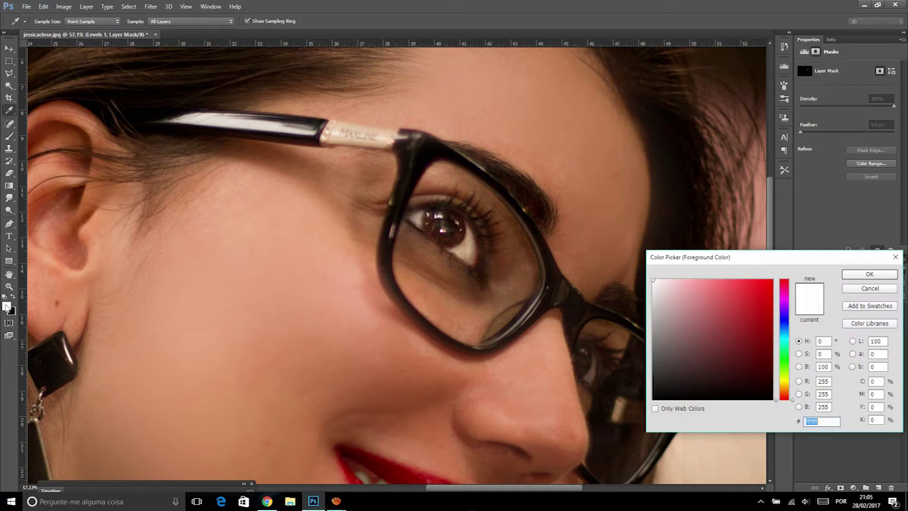
pyautogui.click(632, 402)
pyautogui.click(889, 275)
pyautogui.moveTo(454, 225)
pyautogui.mouseDown()
pyautogui.moveTo(466, 241)
pyautogui.moveTo(460, 225)
pyautogui.moveTo(424, 213)
pyautogui.mouseUp()
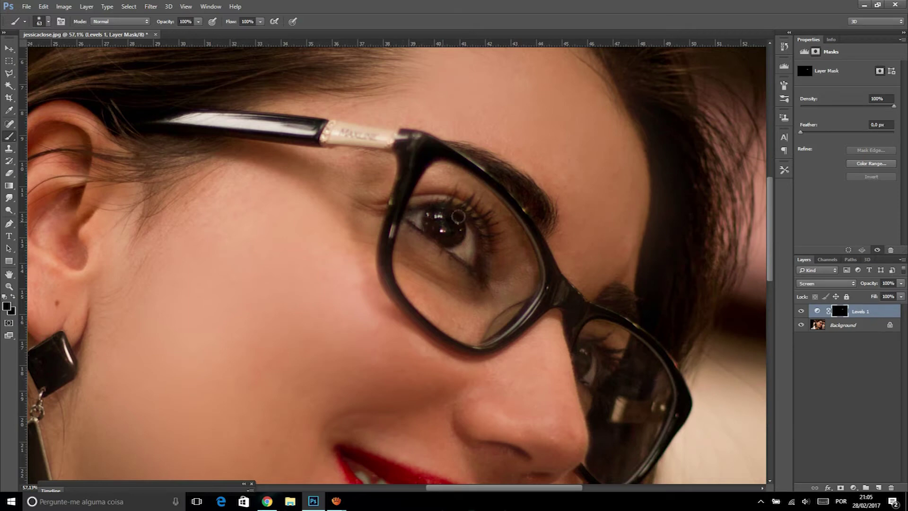
pyautogui.press('z')
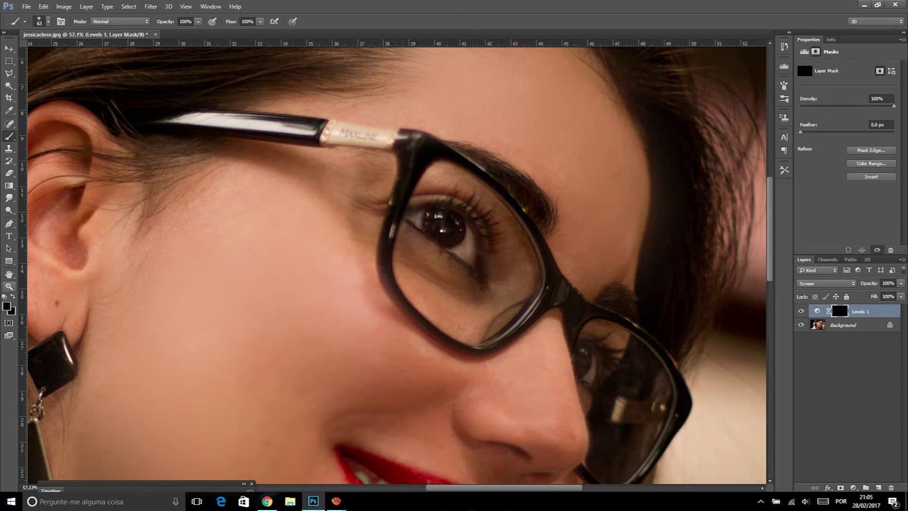
# Step: Repaint the iris and eye white in white, then hide Levels 1 to compare
pyautogui.click(7, 306)
pyautogui.moveTo(697, 310); pyautogui.dragTo(620, 262)
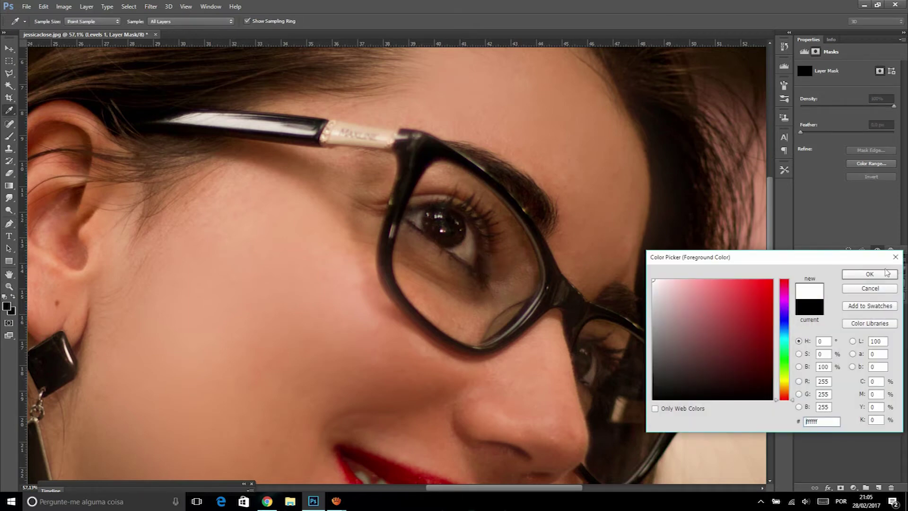
pyautogui.click(879, 276)
pyautogui.moveTo(417, 218); pyautogui.dragTo(471, 254)
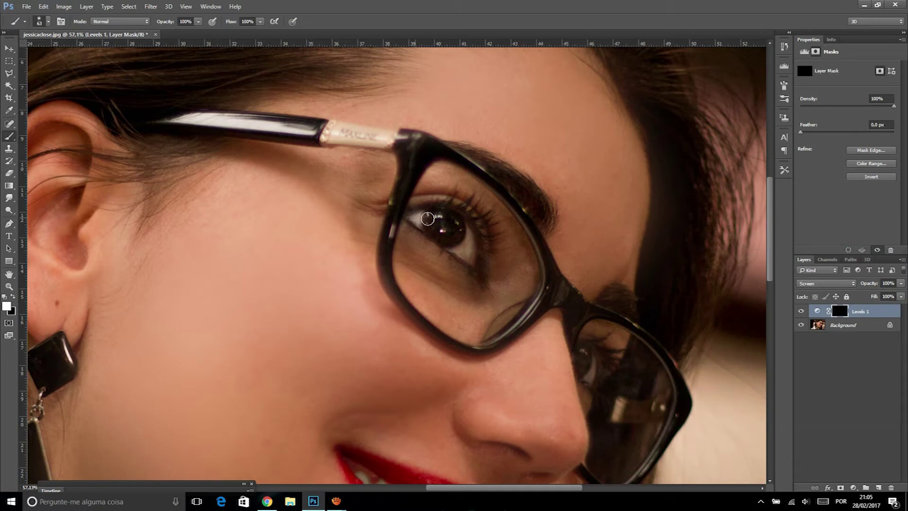
pyautogui.moveTo(470, 257)
pyautogui.mouseDown()
pyautogui.moveTo(434, 227)
pyautogui.moveTo(458, 227)
pyautogui.moveTo(450, 222)
pyautogui.moveTo(456, 243)
pyautogui.mouseUp()
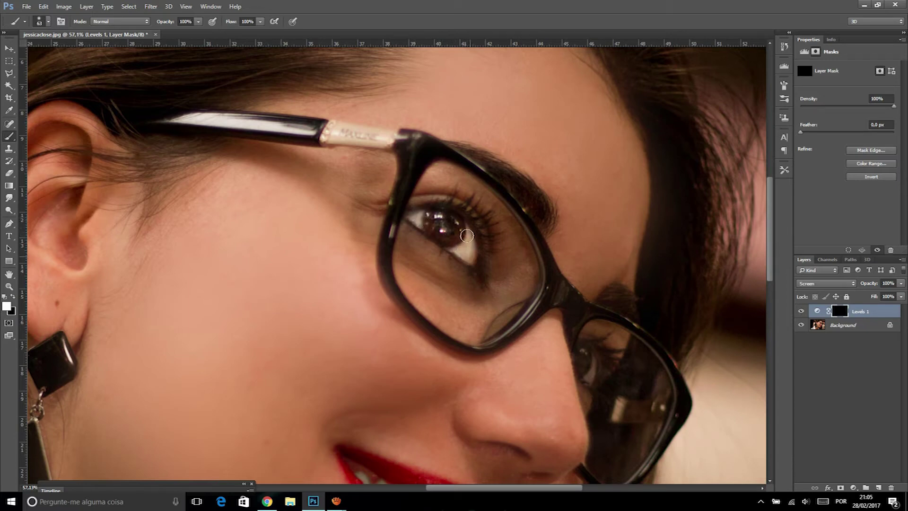
pyautogui.click(801, 311)
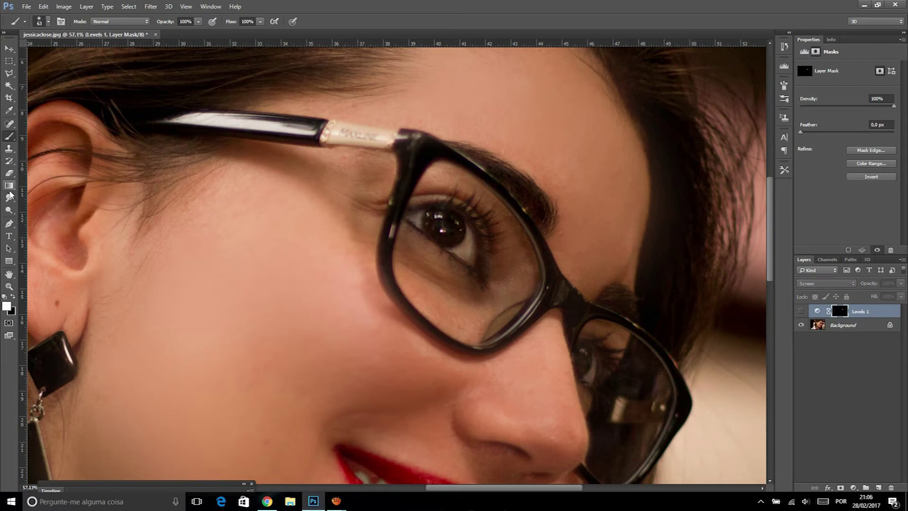
pyautogui.click(8, 211)
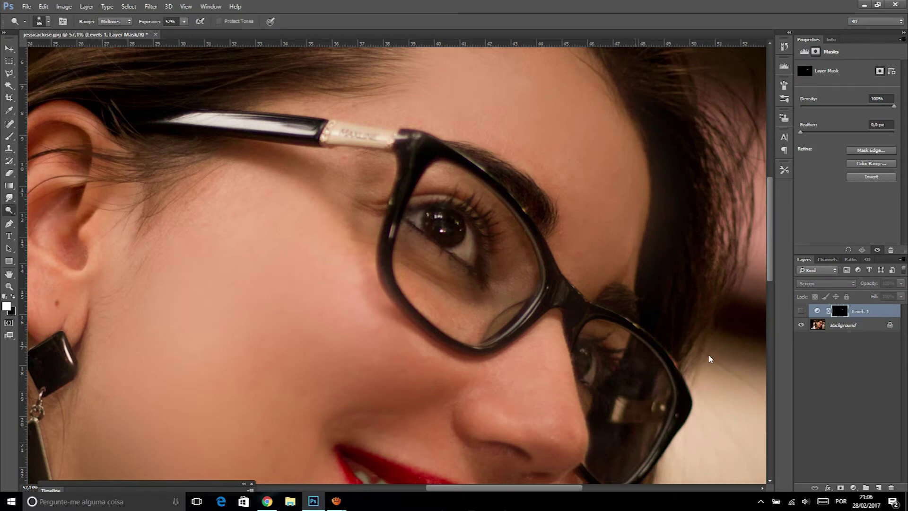
# Step: Dodge the Background's eye, undo it, then show and select Levels 1 again
pyautogui.click(847, 329)
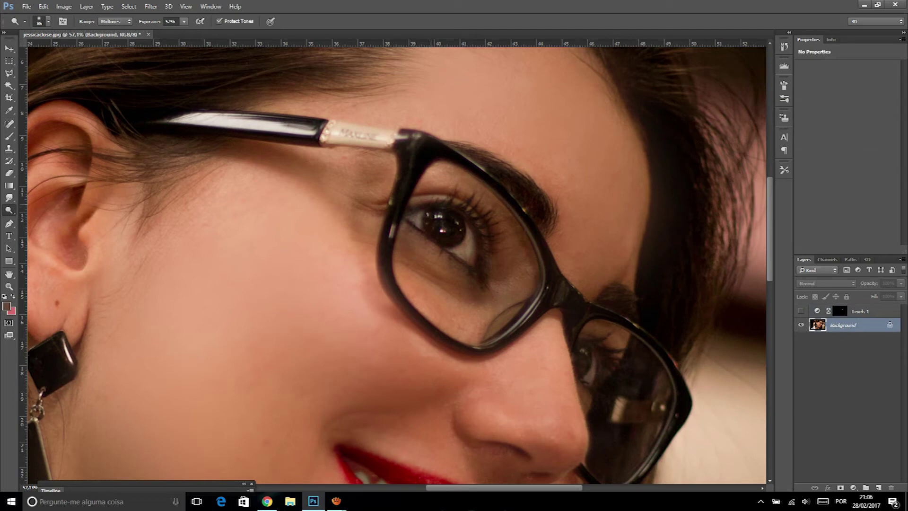
pyautogui.moveTo(446, 229)
pyautogui.mouseDown()
pyautogui.moveTo(425, 246)
pyautogui.moveTo(414, 289)
pyautogui.moveTo(421, 299)
pyautogui.mouseUp()
pyautogui.hotkey('ctrl', 'alt', 'z')
pyautogui.hotkey('ctrl', 'alt', 'z')
pyautogui.hotkey('ctrl', 'alt', 'z')
pyautogui.hotkey('ctrl', 'alt', 'z')
pyautogui.click(801, 311)
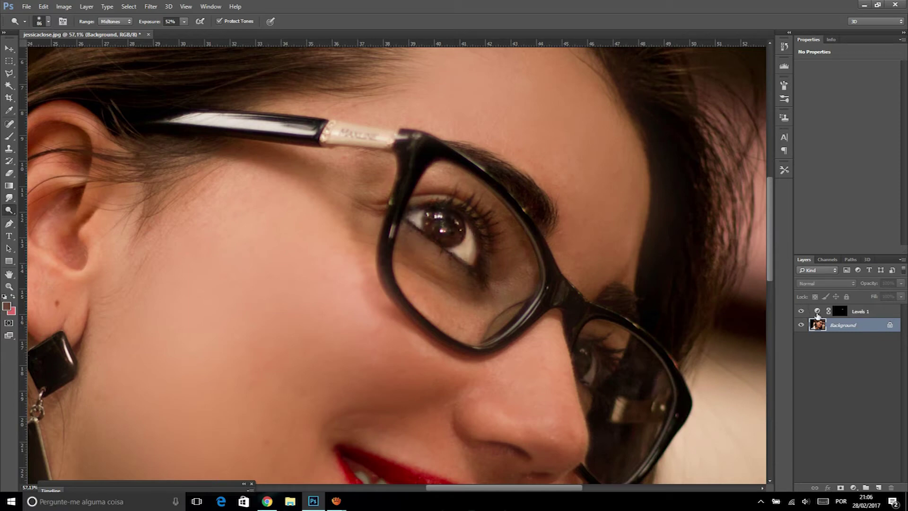
pyautogui.click(863, 312)
pyautogui.scroll(-5, 415, 236)
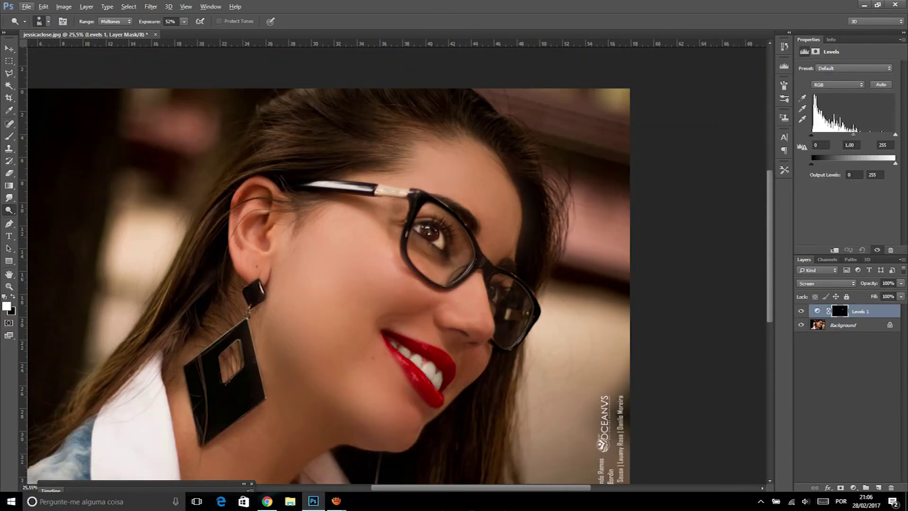
# Step: Lower the Levels 1 opacity, fit the portrait in view, and toggle the layer to compare
pyautogui.click(899, 284)
pyautogui.moveTo(877, 295); pyautogui.dragTo(877, 295)
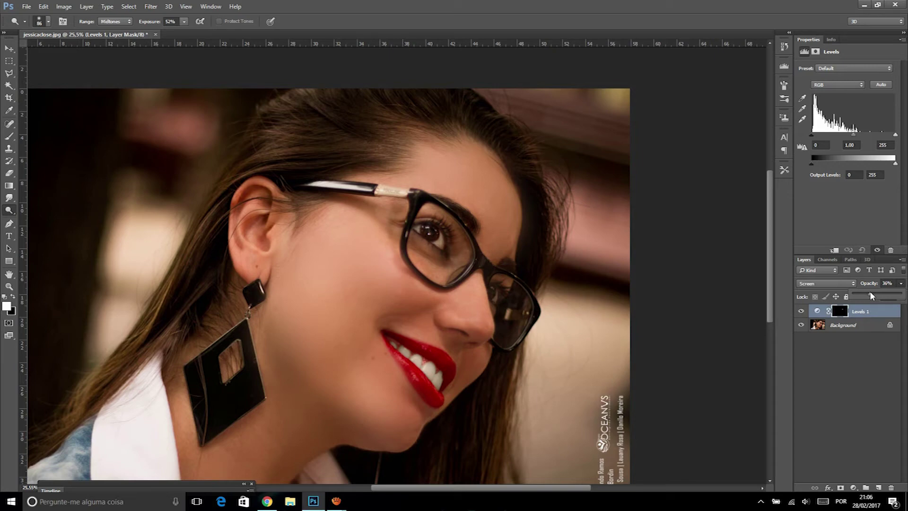
pyautogui.press('z')
pyautogui.hotkey('ctrl', '0')
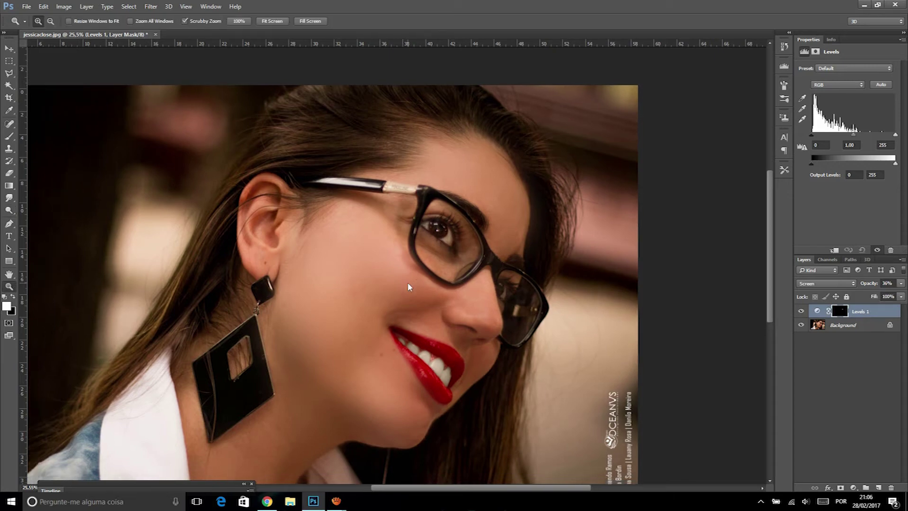
pyautogui.keyDown('alt'); pyautogui.click(580, 286); pyautogui.keyUp('alt')
pyautogui.click(800, 310)
pyautogui.click(800, 311)
pyautogui.click(800, 311)
pyautogui.click(449, 241)
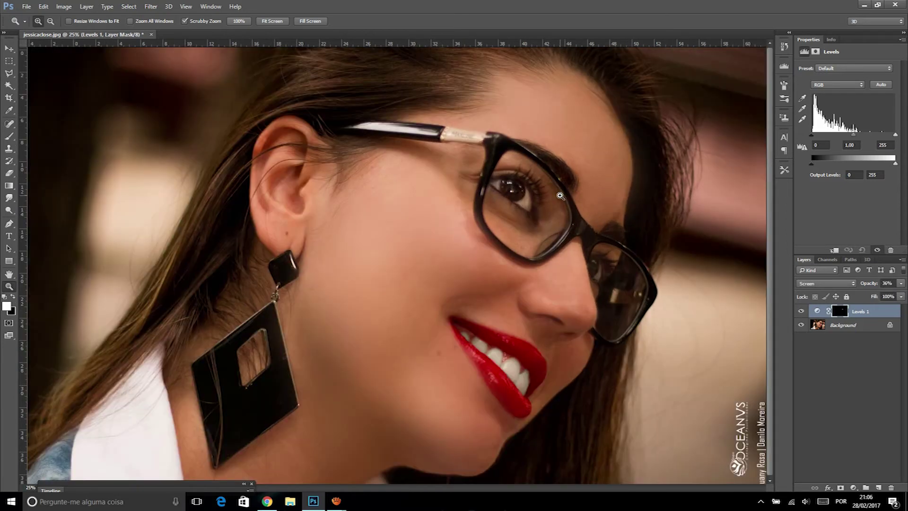
# Step: Zoom to the eye at 100% and set the Brush colour to black 000000
pyautogui.click(560, 195)
pyautogui.click(559, 195)
pyautogui.hotkey('ctrl', '1')
pyautogui.press('b')
pyautogui.click(6, 306)
pyautogui.moveTo(689, 324); pyautogui.dragTo(655, 405)
pyautogui.click(868, 273)
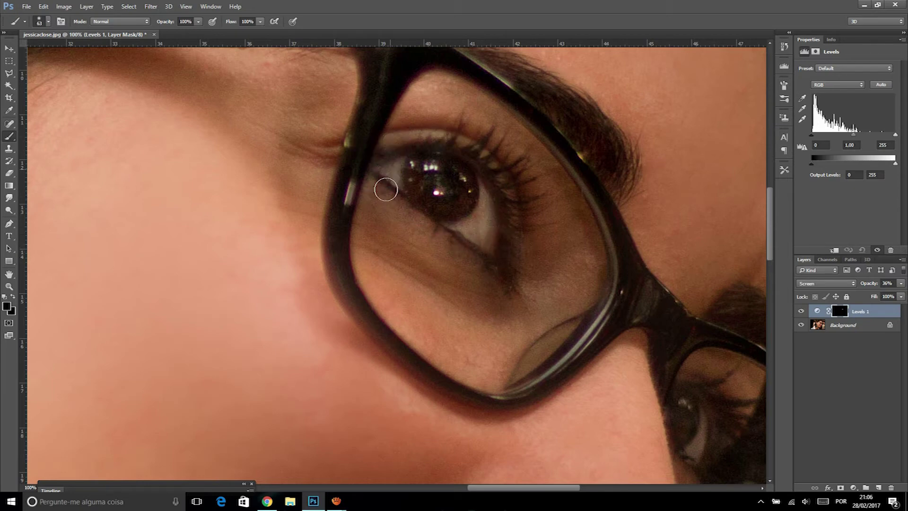
# Step: Toggle the Levels 1 layer's visibility to compare the eyes with and without brightening
pyautogui.click(801, 311)
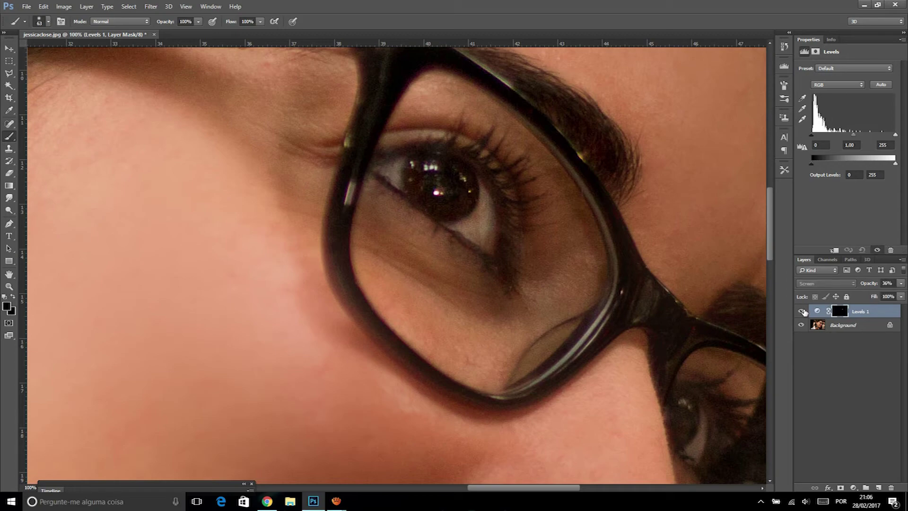
pyautogui.scroll(-3, 461, 204)
pyautogui.scroll(-2, 461, 203)
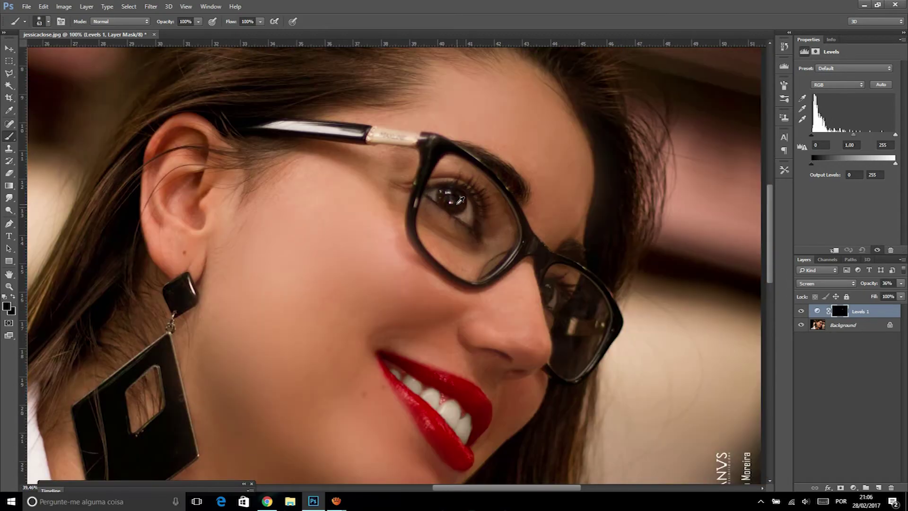
pyautogui.scroll(-2, 461, 202)
pyautogui.scroll(-1, 461, 201)
pyautogui.scroll(-2, 460, 198)
pyautogui.scroll(-1, 461, 198)
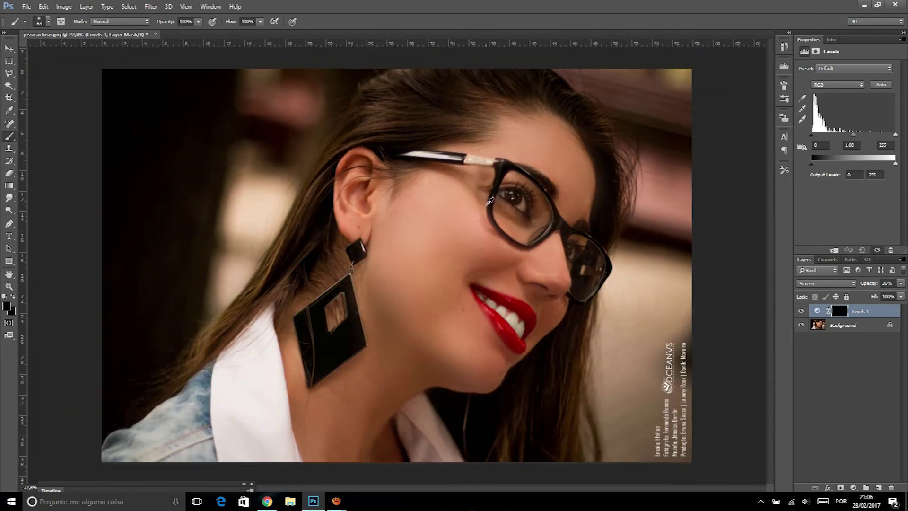
pyautogui.click(800, 311)
pyautogui.click(801, 313)
pyautogui.click(800, 312)
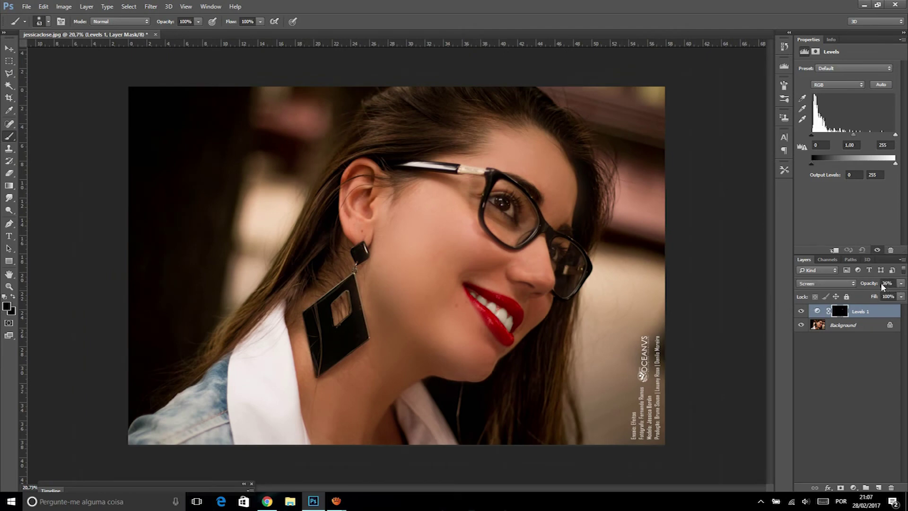
# Step: Set the Levels 1 opacity to 51%, compare again, and zoom in slightly on the photo
pyautogui.click(899, 283)
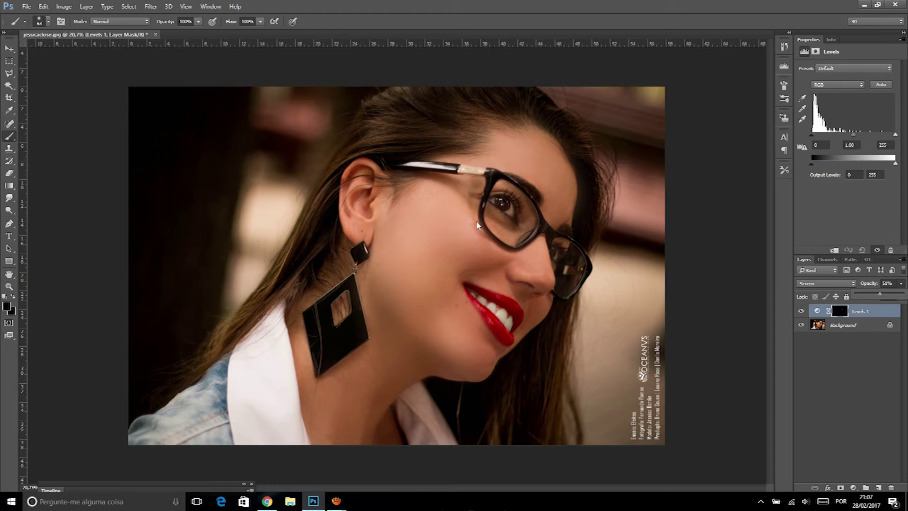
pyautogui.press('Return')
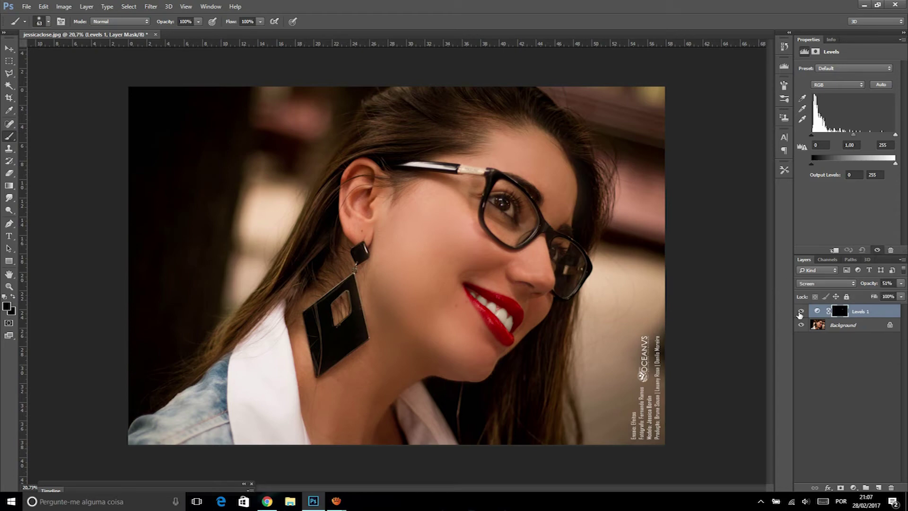
pyautogui.click(800, 311)
pyautogui.click(10, 287)
pyautogui.click(470, 278)
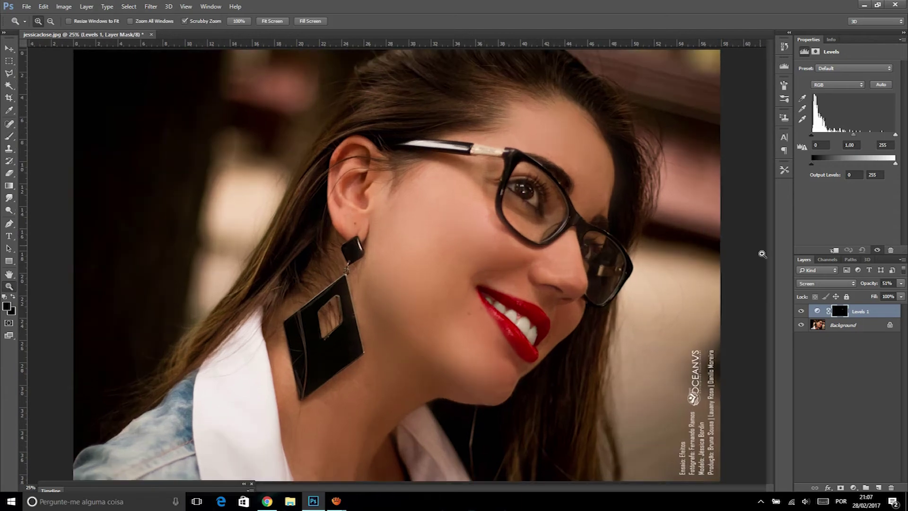
# Step: With Levels 1 hidden, zoom in on the glasses and left eye, back out, then switch to the browser
pyautogui.click(800, 312)
pyautogui.click(634, 251)
pyautogui.click(577, 249)
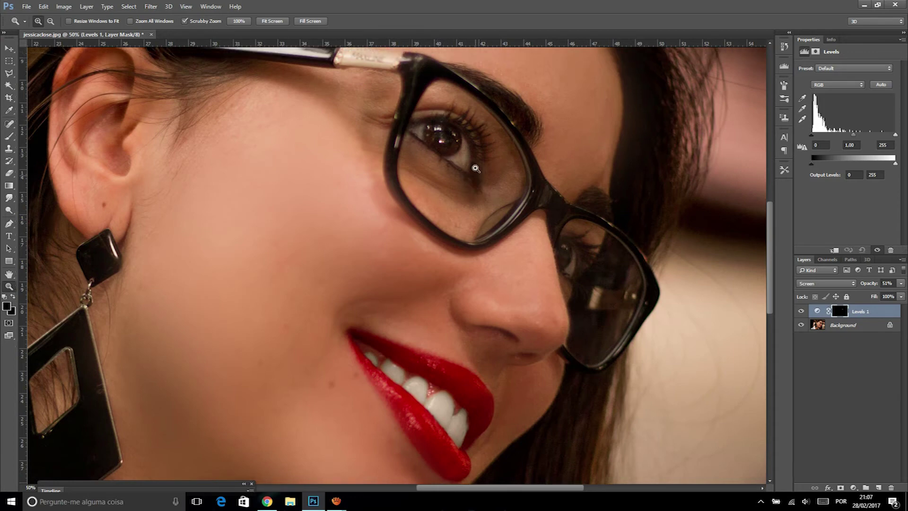
pyautogui.click(447, 142)
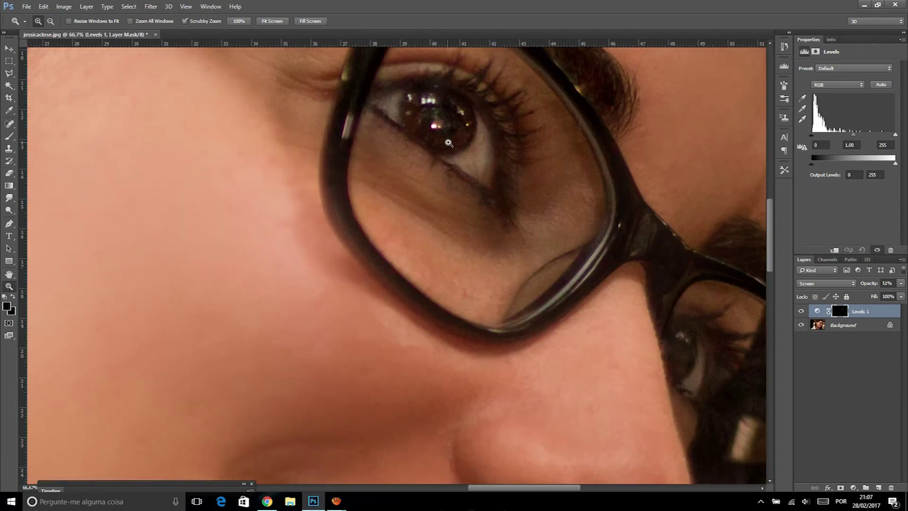
pyautogui.click(492, 135)
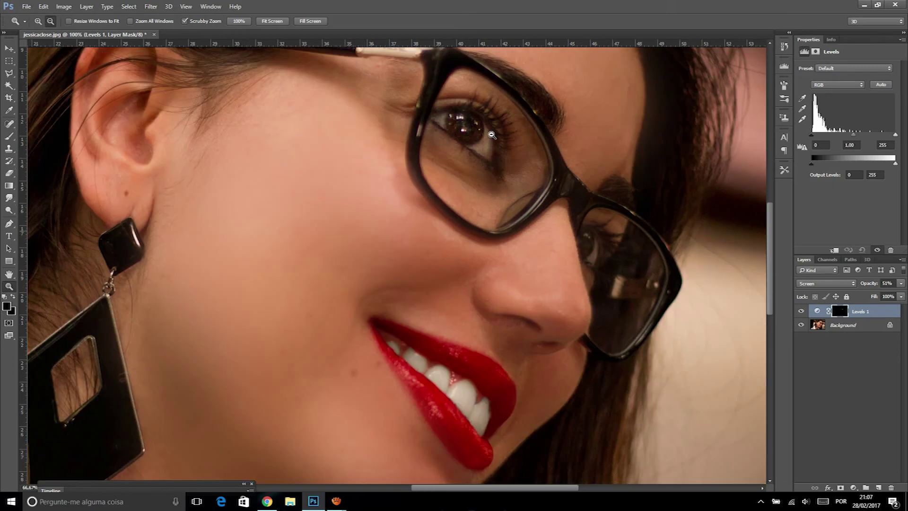
pyautogui.keyDown('alt'); pyautogui.click(492, 134); pyautogui.keyUp('alt')
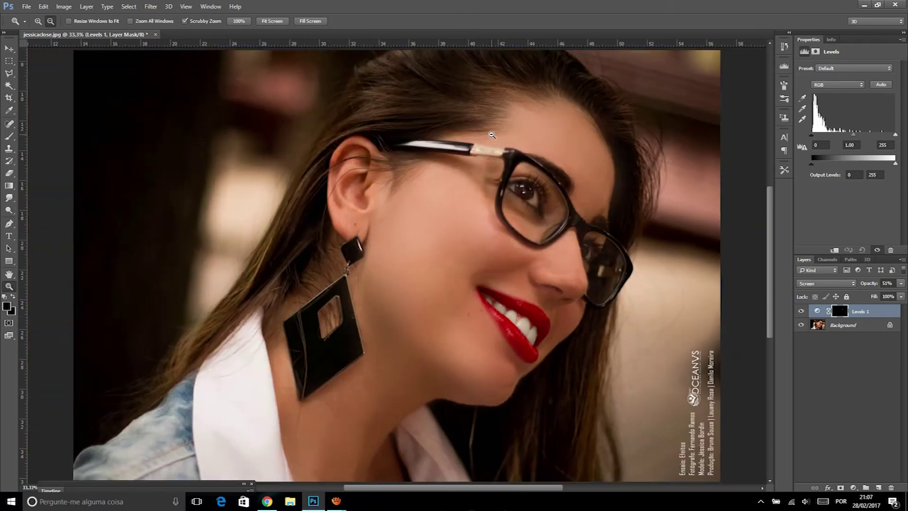
pyautogui.keyDown('alt'); pyautogui.click(491, 135); pyautogui.keyUp('alt')
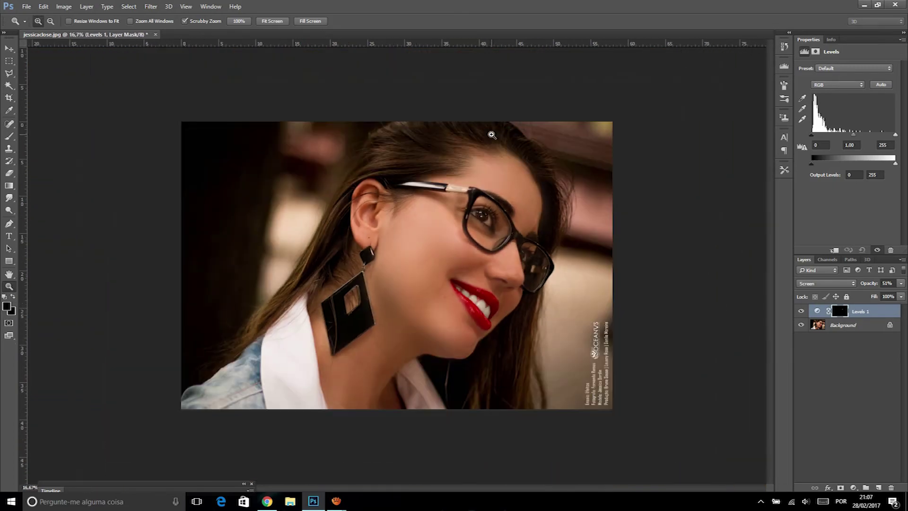
pyautogui.click(543, 196)
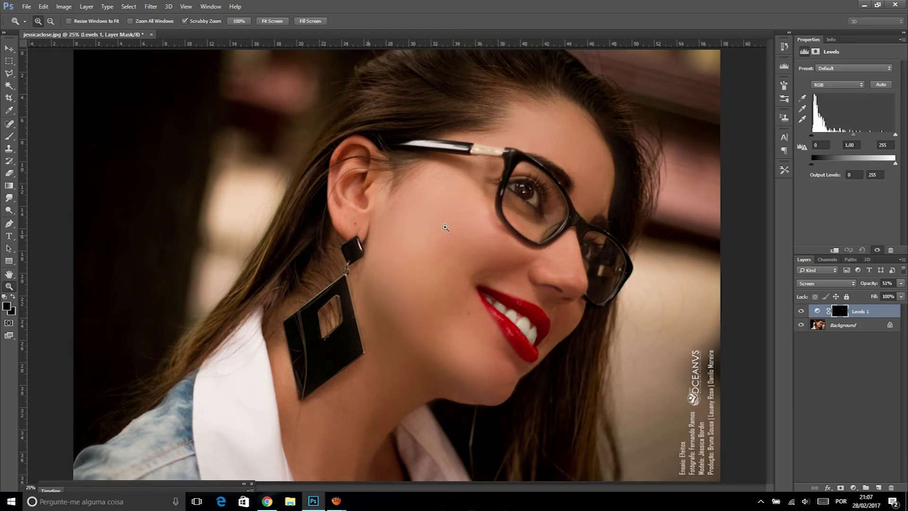
pyautogui.click(267, 500)
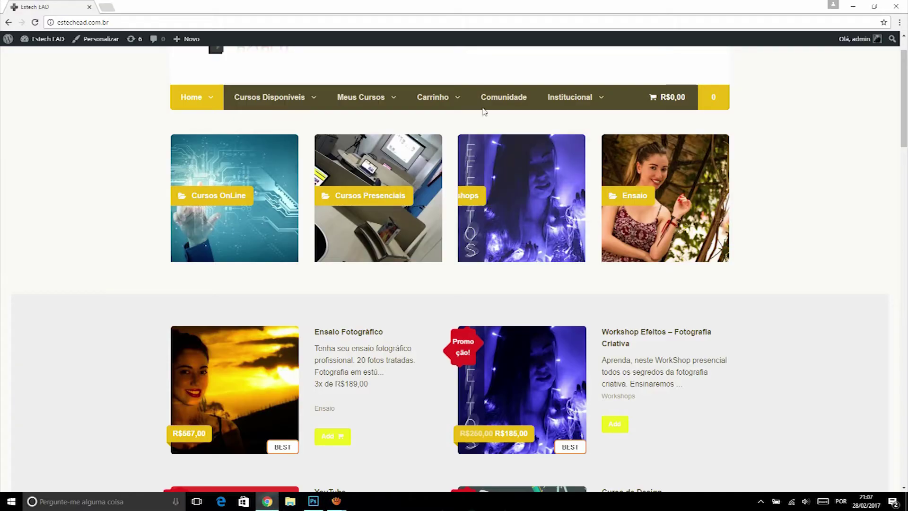
# Step: Scroll through the Estech EAD homepage's links and course offers, then return to Photoshop
pyautogui.scroll(2, 696, 130)
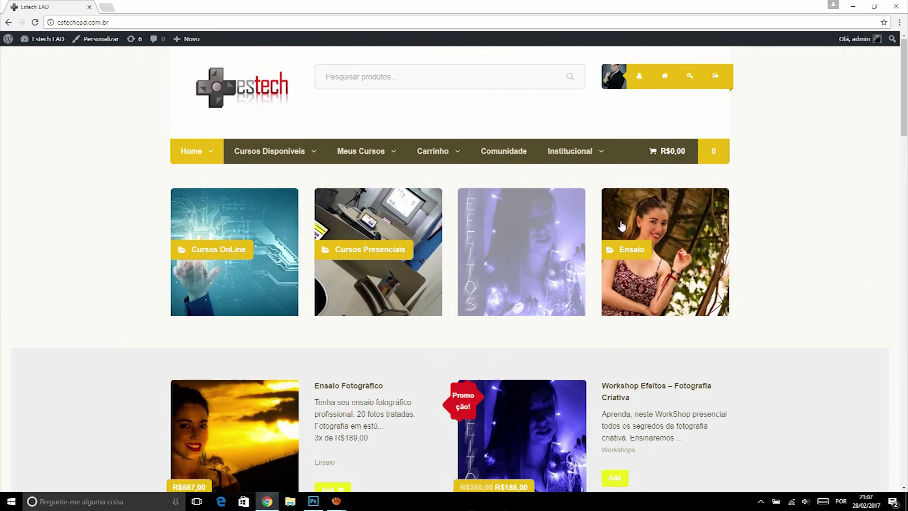
pyautogui.scroll(-1, 520, 236)
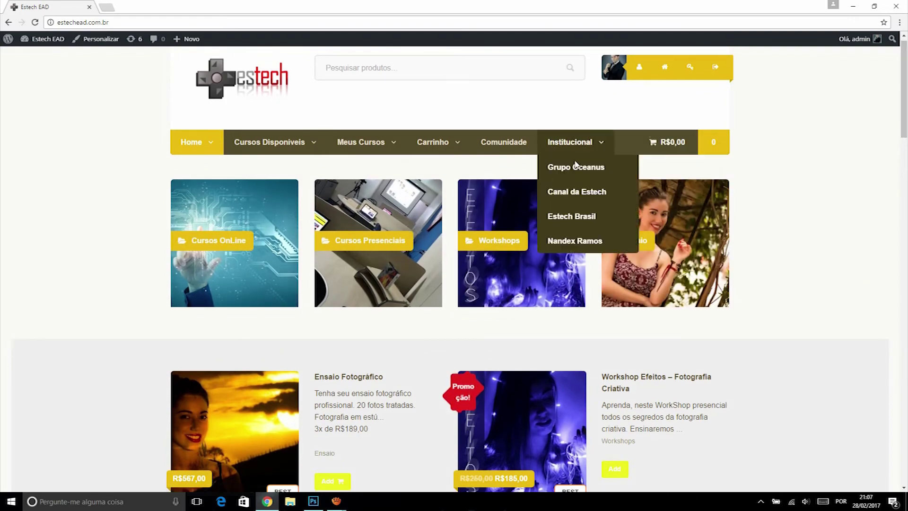
pyautogui.scroll(-5, 683, 225)
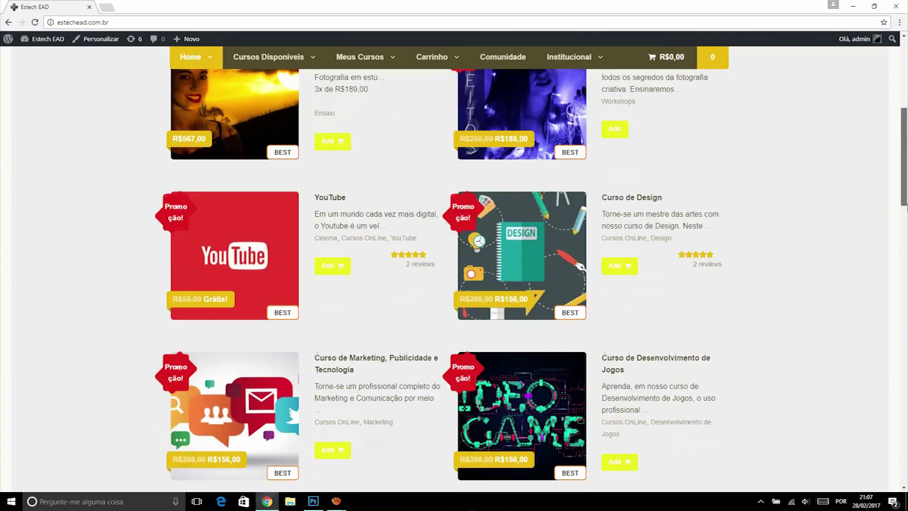
pyautogui.scroll(-2, 614, 198)
pyautogui.scroll(7, 534, 157)
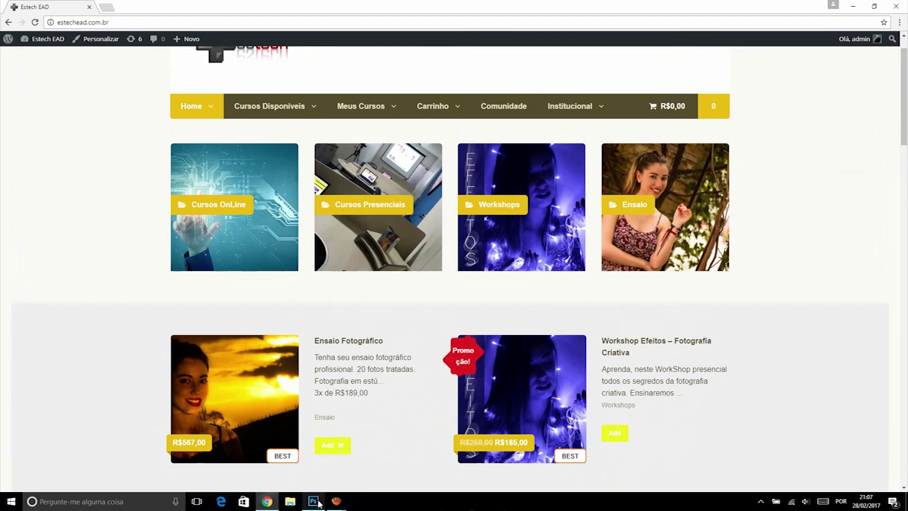
pyautogui.click(313, 501)
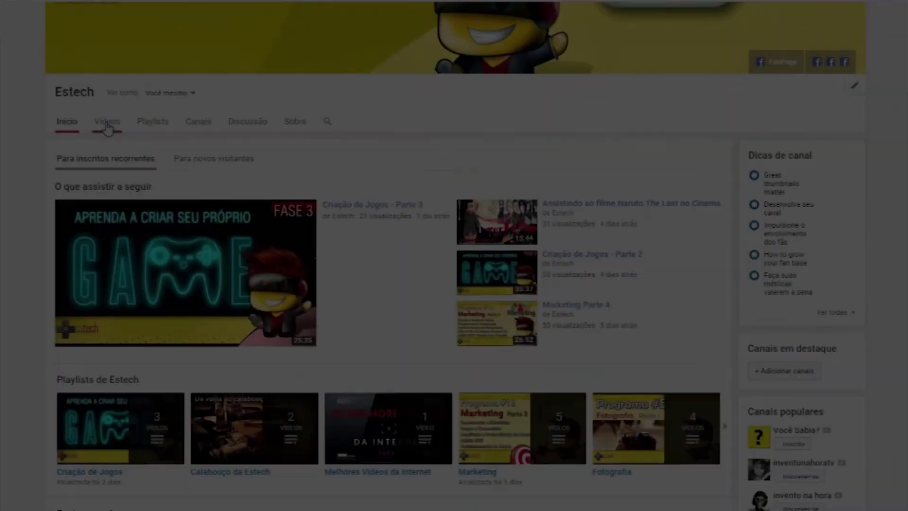
# Step: Show the Estech channel's uploaded videos and load more of them with Carregar mais
pyautogui.click(107, 123)
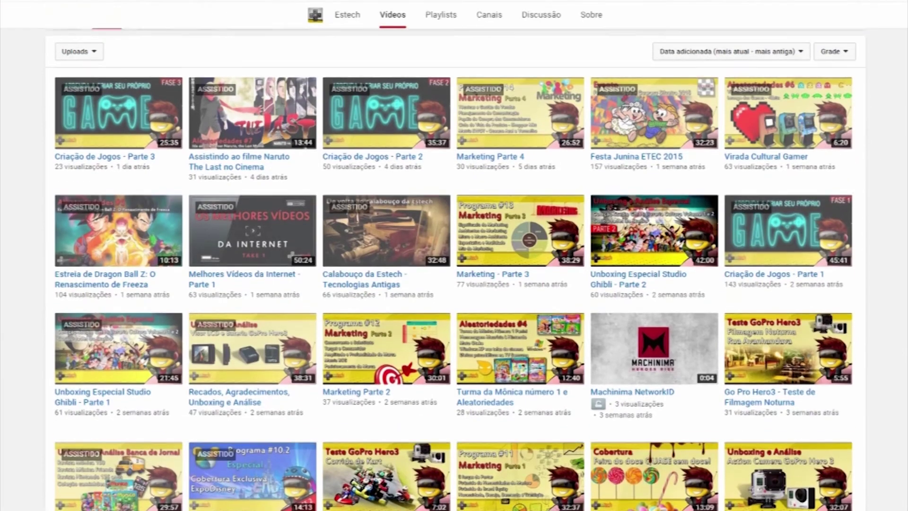
pyautogui.scroll(-1, 644, 409)
pyautogui.scroll(-3, 644, 409)
pyautogui.scroll(-1, 643, 410)
pyautogui.click(461, 431)
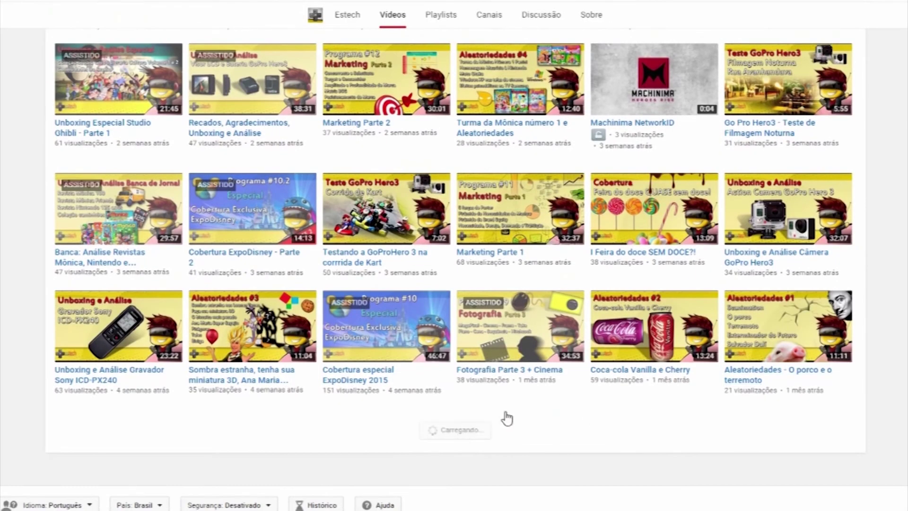
pyautogui.scroll(-7, 454, 269)
pyautogui.scroll(-5, 454, 270)
pyautogui.scroll(2, 454, 270)
pyautogui.scroll(8, 454, 270)
pyautogui.scroll(7, 492, 180)
pyautogui.scroll(4, 493, 180)
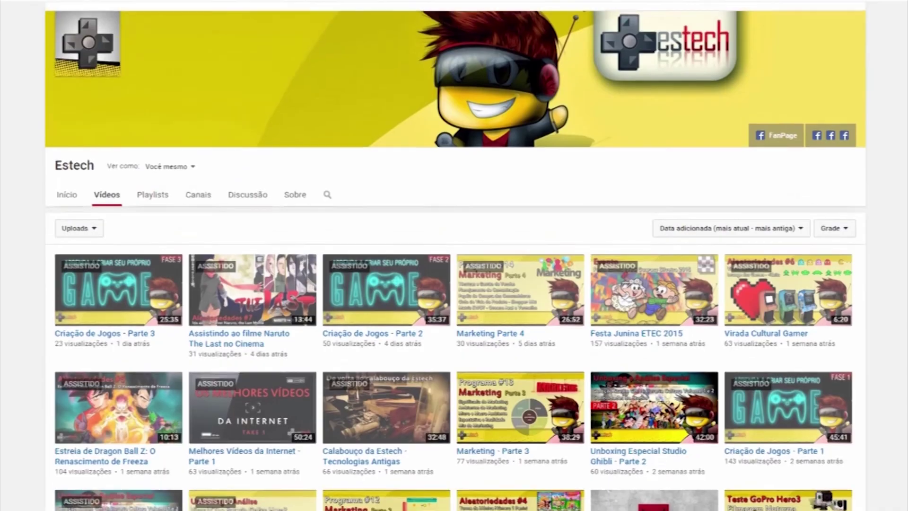
# Step: Open the channel's Playlists and scroll through them
pyautogui.click(145, 208)
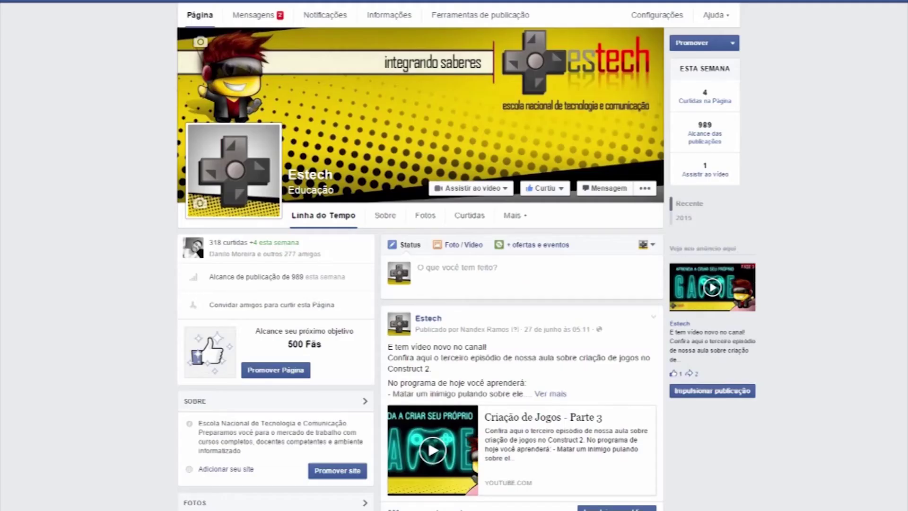
pyautogui.scroll(-2, 420, 269)
pyautogui.scroll(-4, 421, 269)
pyautogui.scroll(-2, 421, 269)
pyautogui.scroll(-1, 420, 270)
pyautogui.scroll(-2, 532, 386)
pyautogui.scroll(-2, 531, 386)
pyautogui.scroll(-2, 532, 387)
# Step: Open the Compartilhar menu on Estech's Naruto The Last video post
pyautogui.scroll(-1, 531, 386)
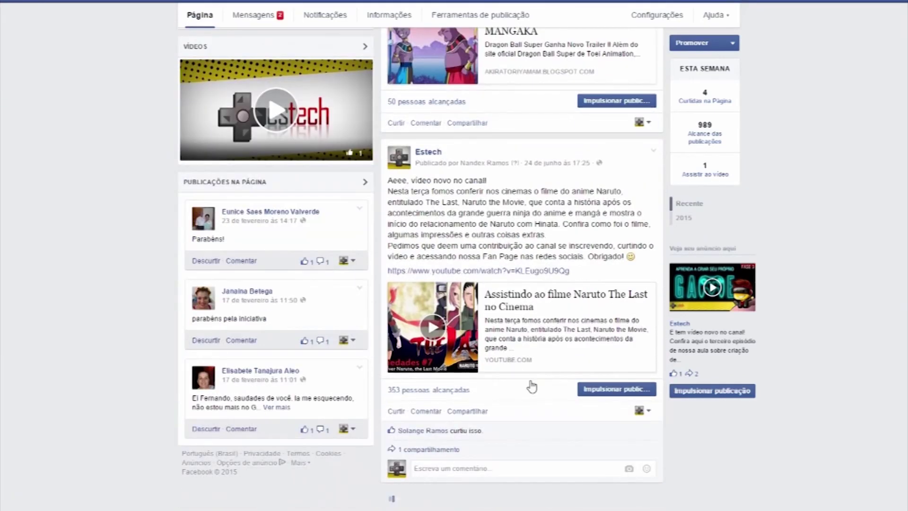
pyautogui.click(474, 412)
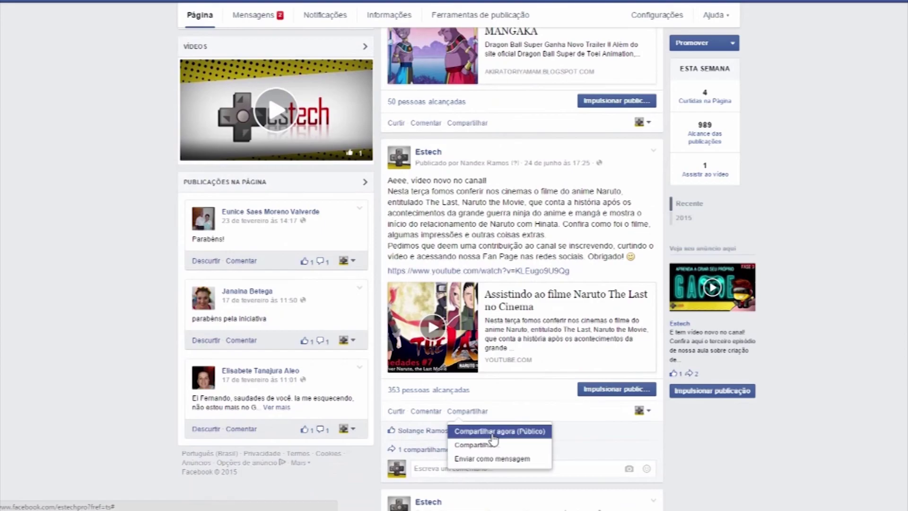